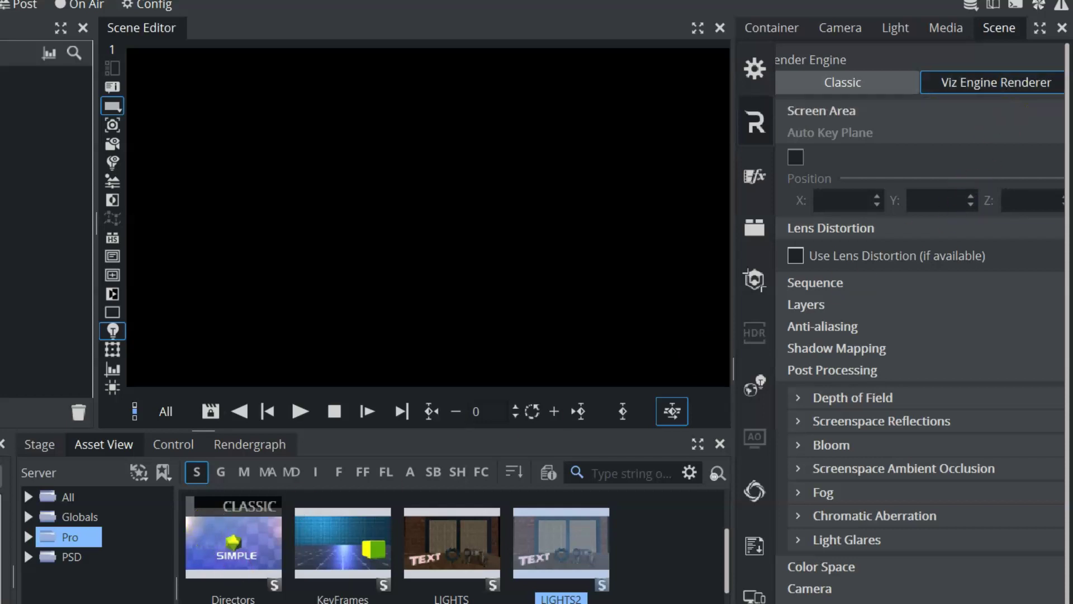
# Step: Open the LIGHTS2 scene from the Pro folder
pyautogui.click(246, 601)
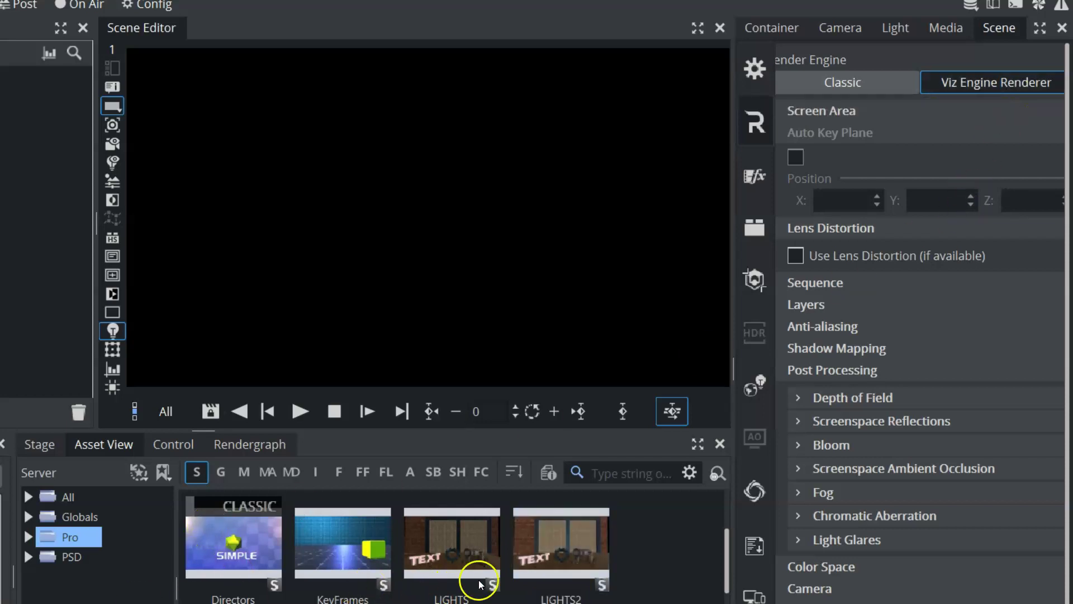
pyautogui.doubleClick(572, 547)
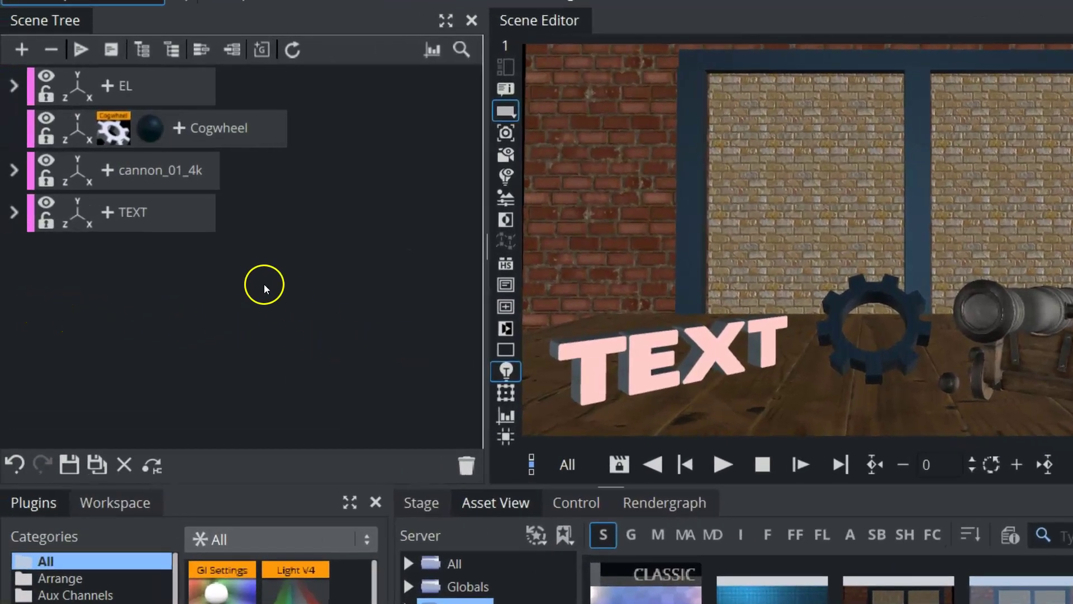
# Step: Hide the TEXT, Cogwheel and cannon_01_4k containers in the scene tree
pyautogui.click(58, 212)
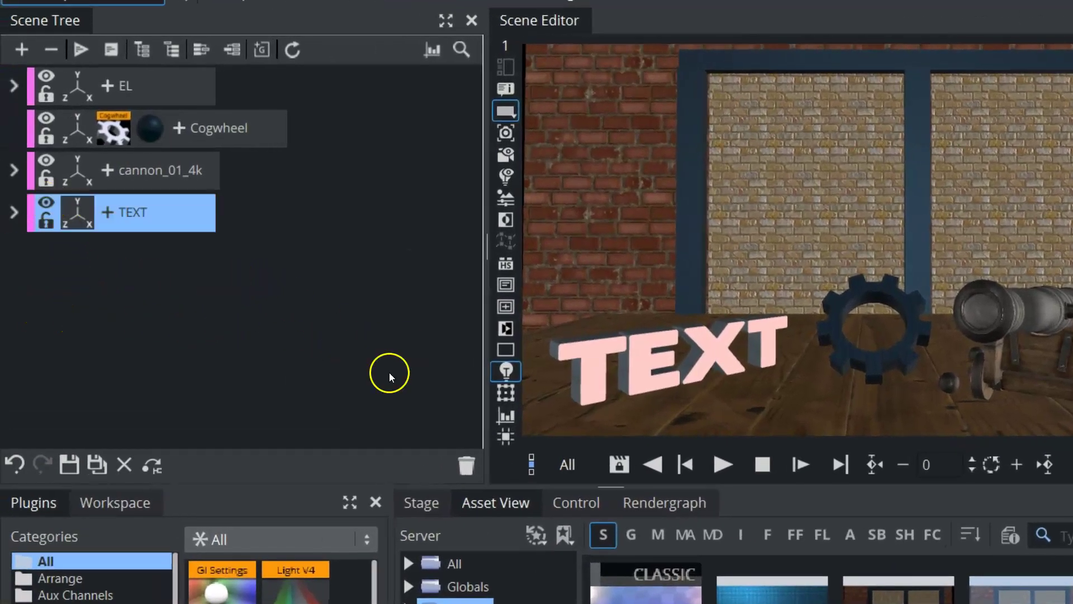
pyautogui.click(47, 202)
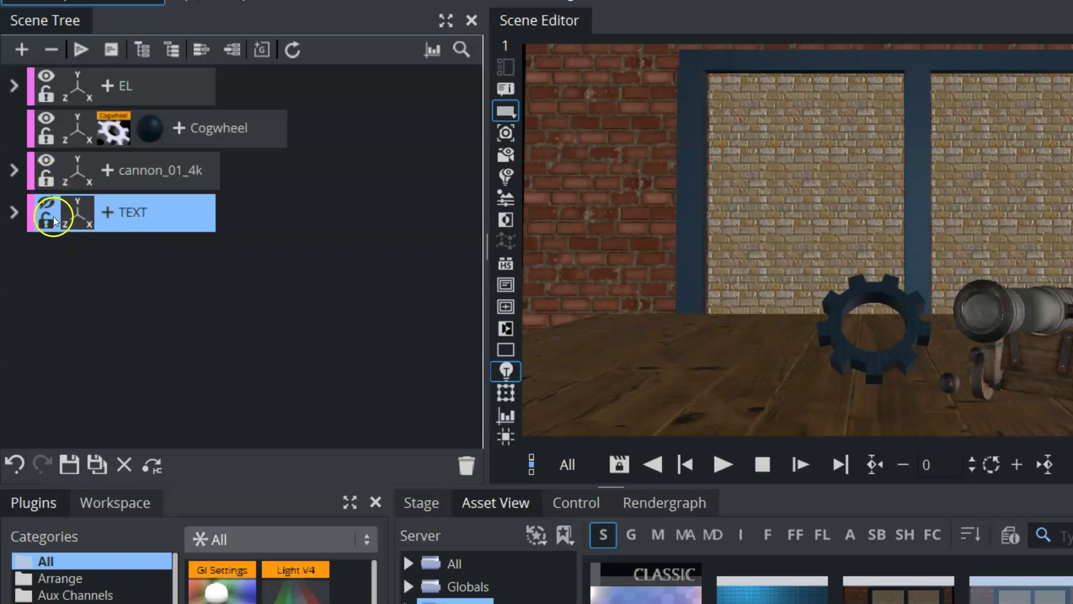
pyautogui.click(44, 117)
pyautogui.click(44, 116)
pyautogui.click(43, 116)
pyautogui.click(44, 116)
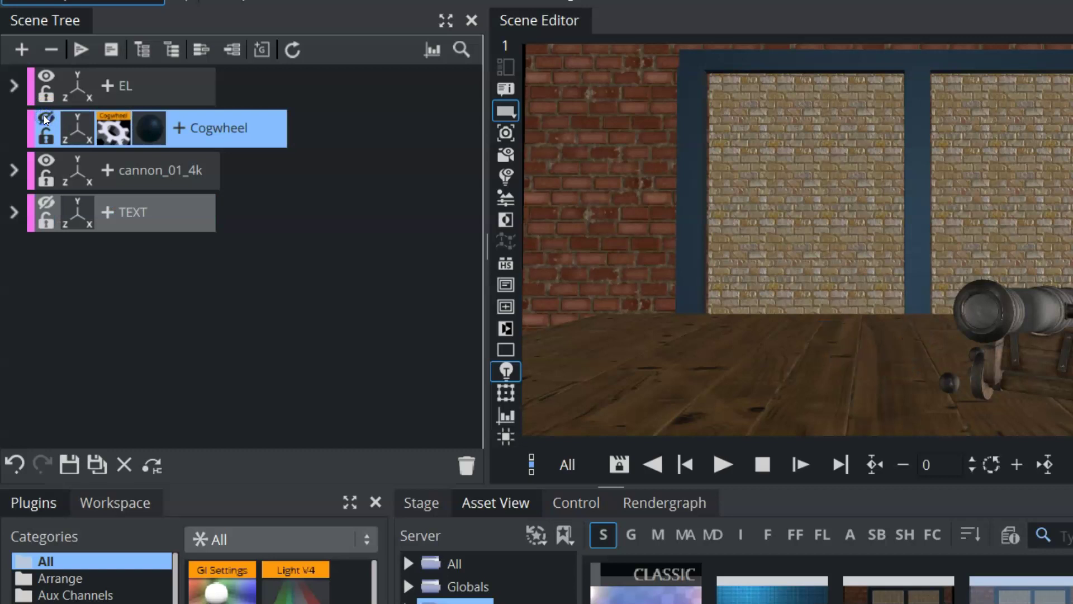
pyautogui.click(45, 161)
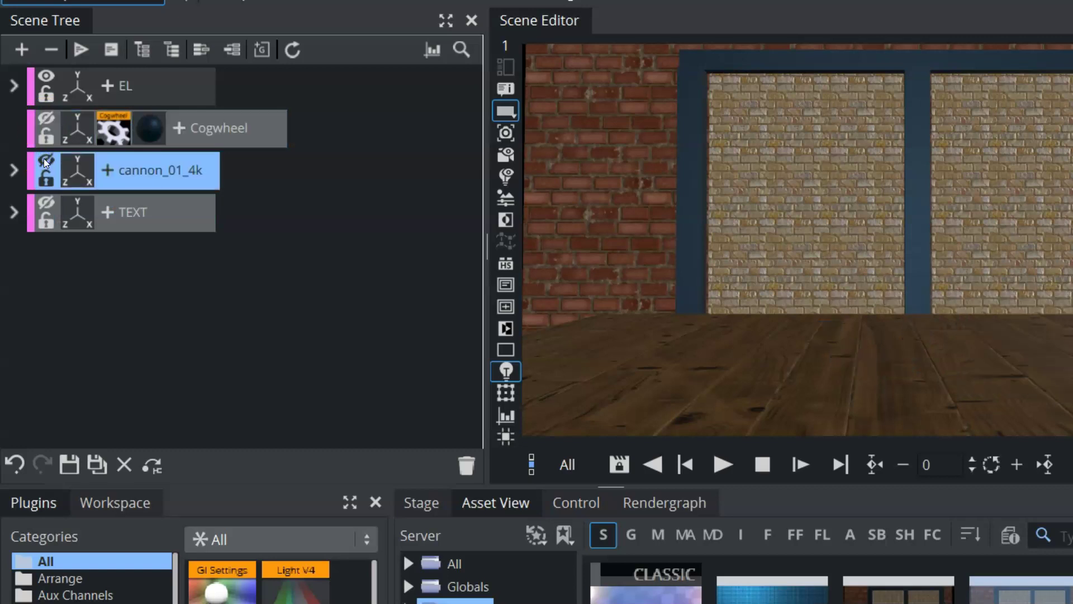
# Step: Toggle the default lighting on and off to compare the scene, leaving it switched off
pyautogui.click(550, 226)
pyautogui.click(610, 317)
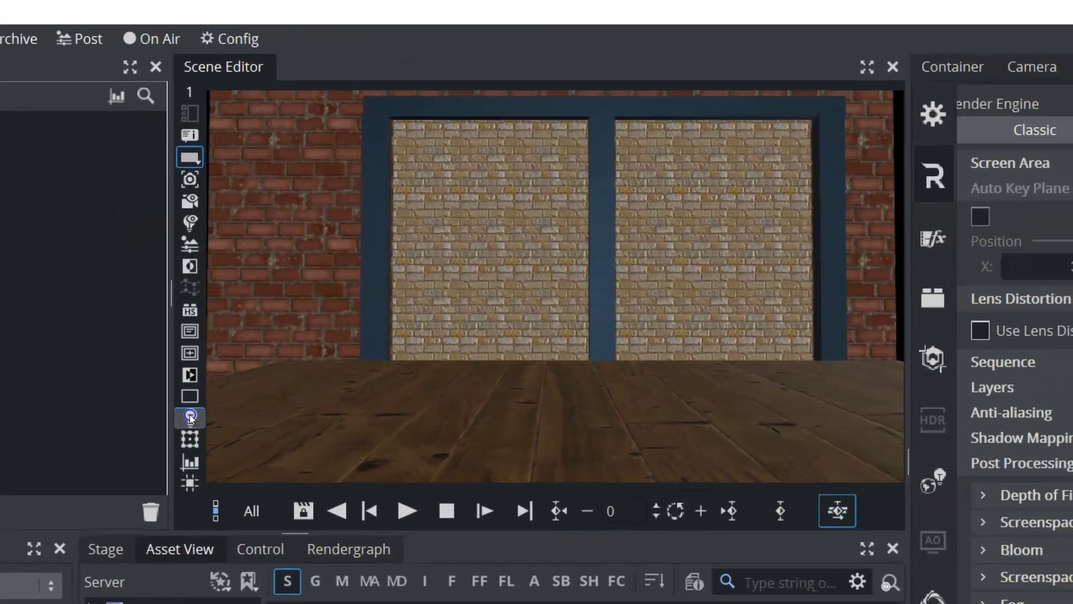
pyautogui.click(190, 416)
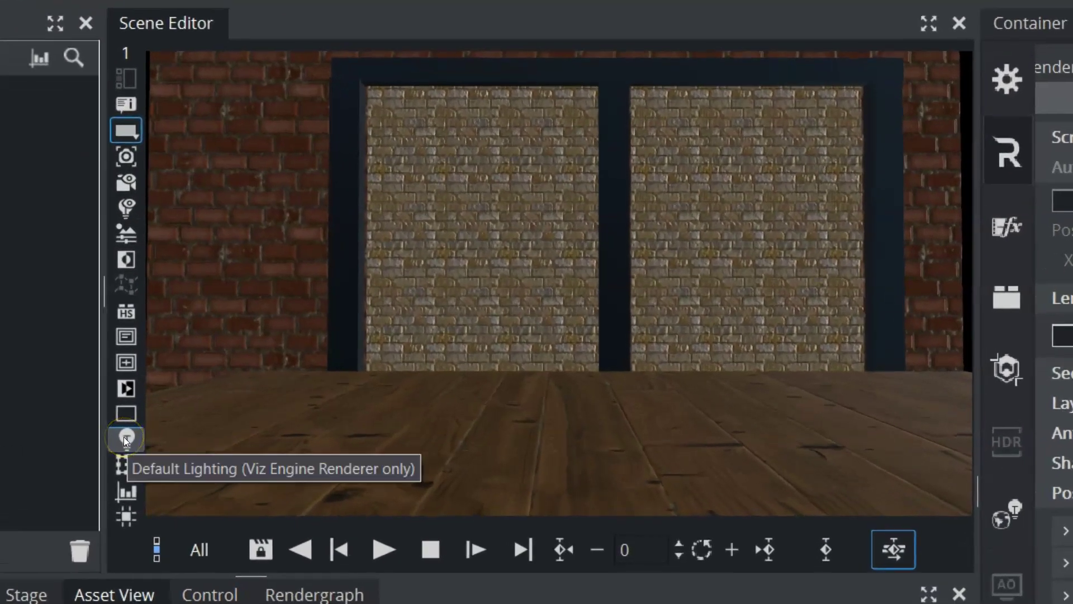
pyautogui.click(124, 440)
pyautogui.click(125, 439)
pyautogui.click(124, 439)
pyautogui.click(124, 439)
pyautogui.click(124, 439)
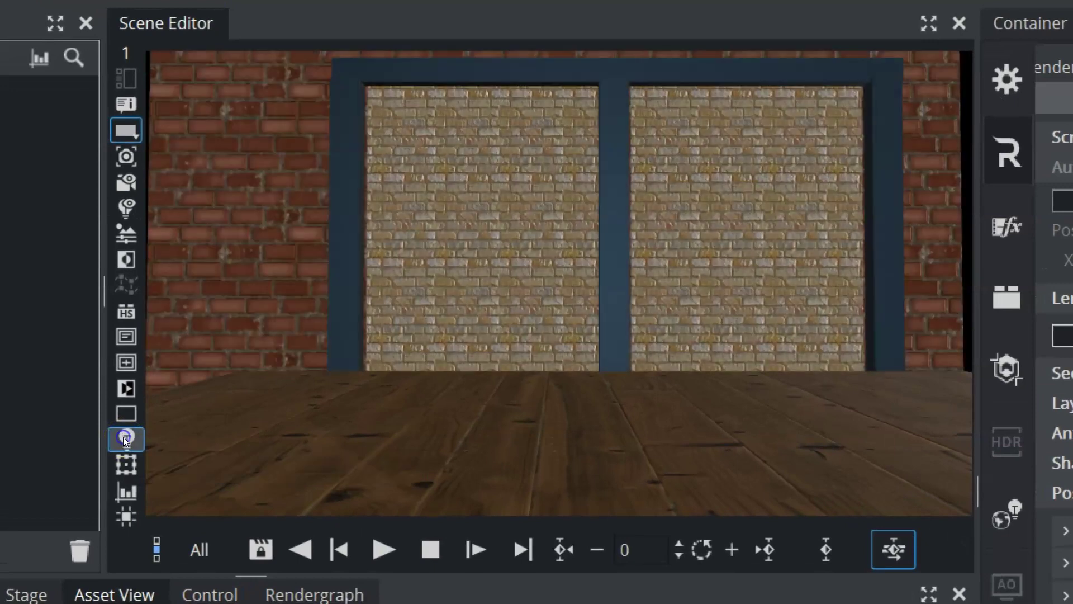
pyautogui.click(125, 440)
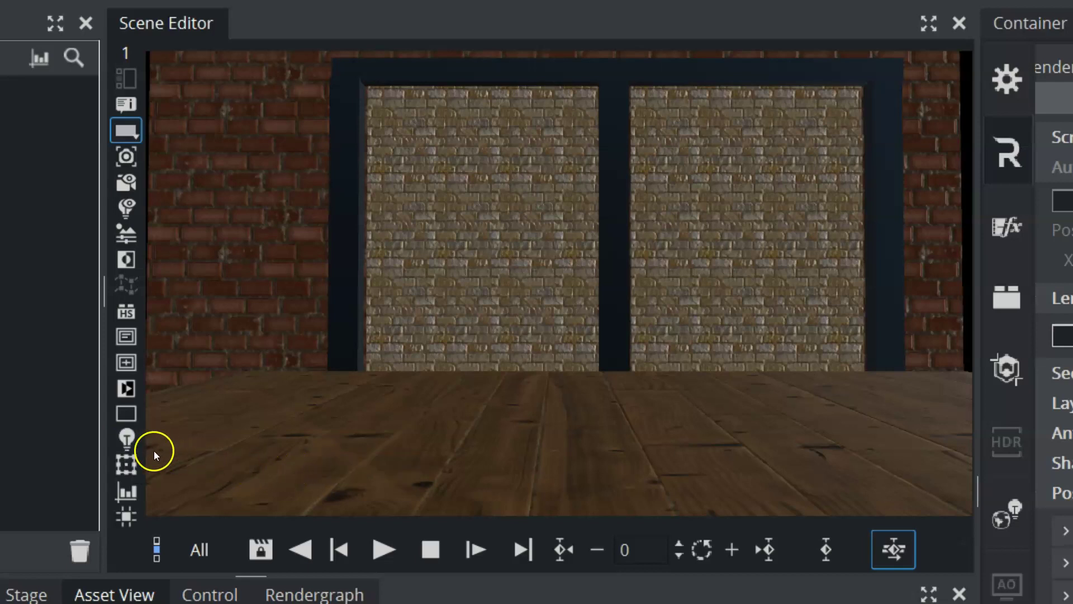
pyautogui.click(128, 445)
pyautogui.click(128, 445)
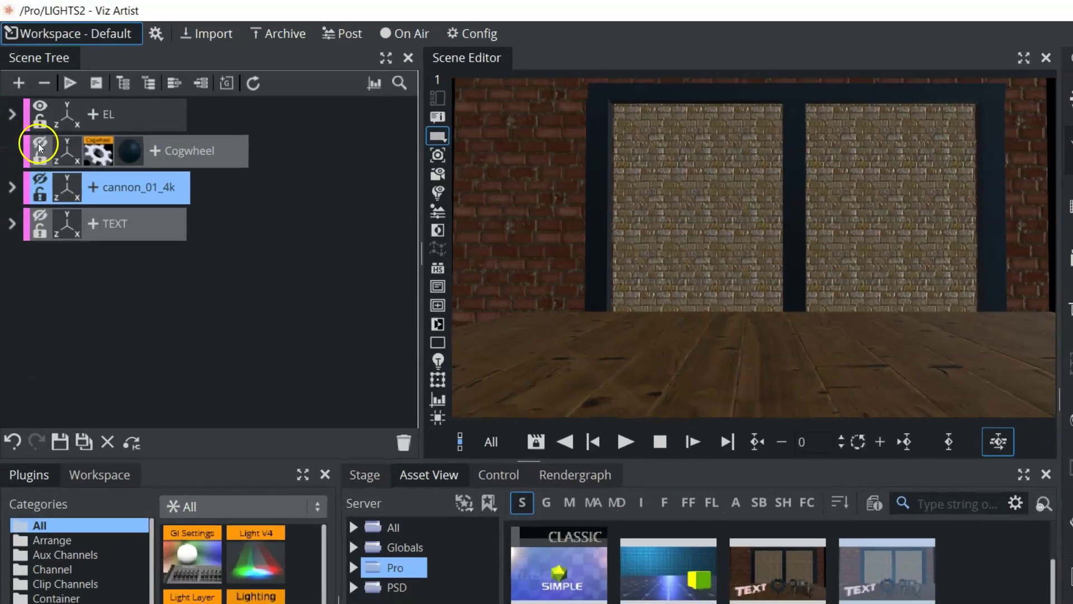
# Step: Unhide the Cogwheel and add a new group named LIGHTS at the end of the scene tree
pyautogui.click(39, 147)
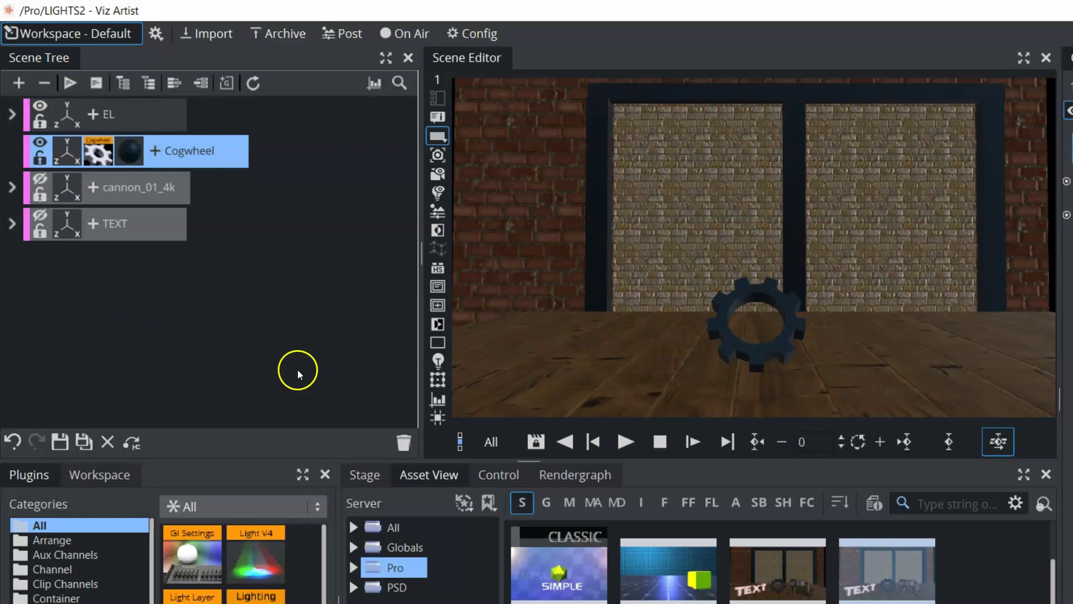
pyautogui.click(225, 83)
pyautogui.moveTo(224, 83); pyautogui.dragTo(155, 316)
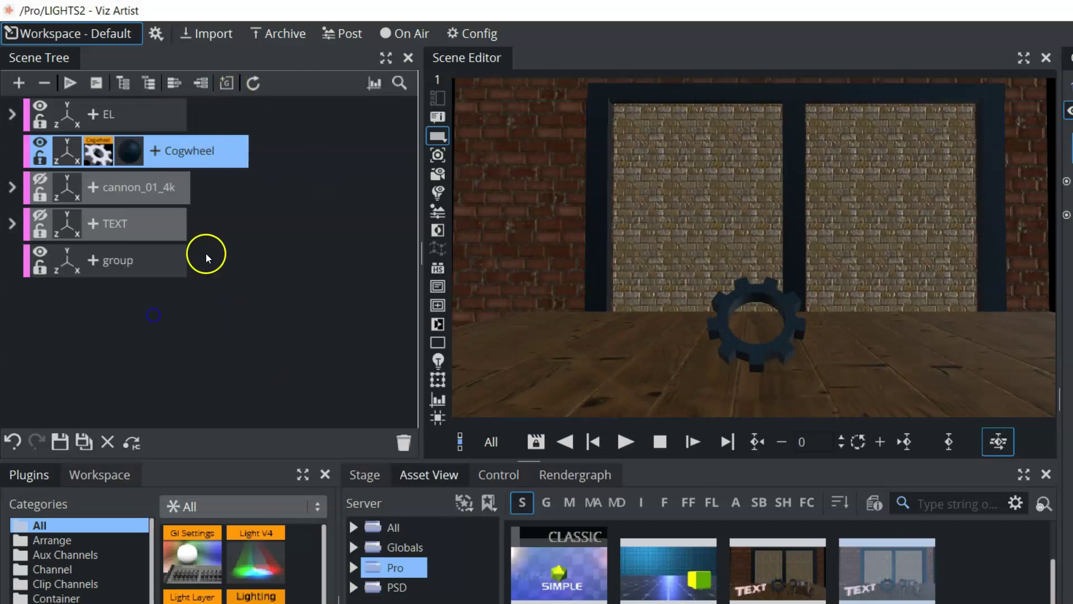
pyautogui.doubleClick(115, 264)
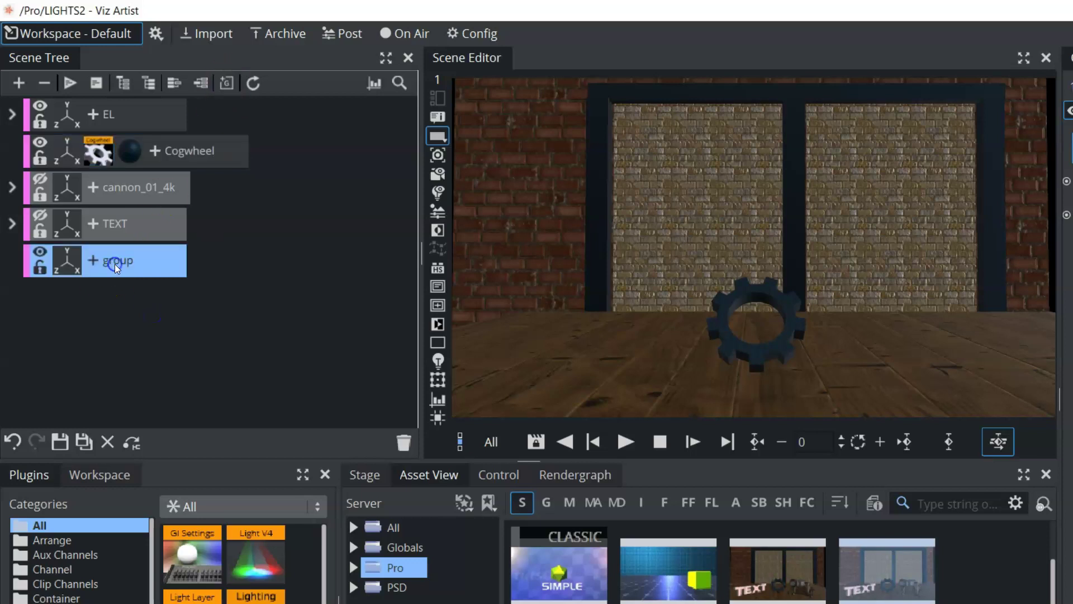
pyautogui.write('LIGHTS')
# Step: Search all plugins for LIGHT and add the Light V4 plugin to the LIGHTS container
pyautogui.click(199, 503)
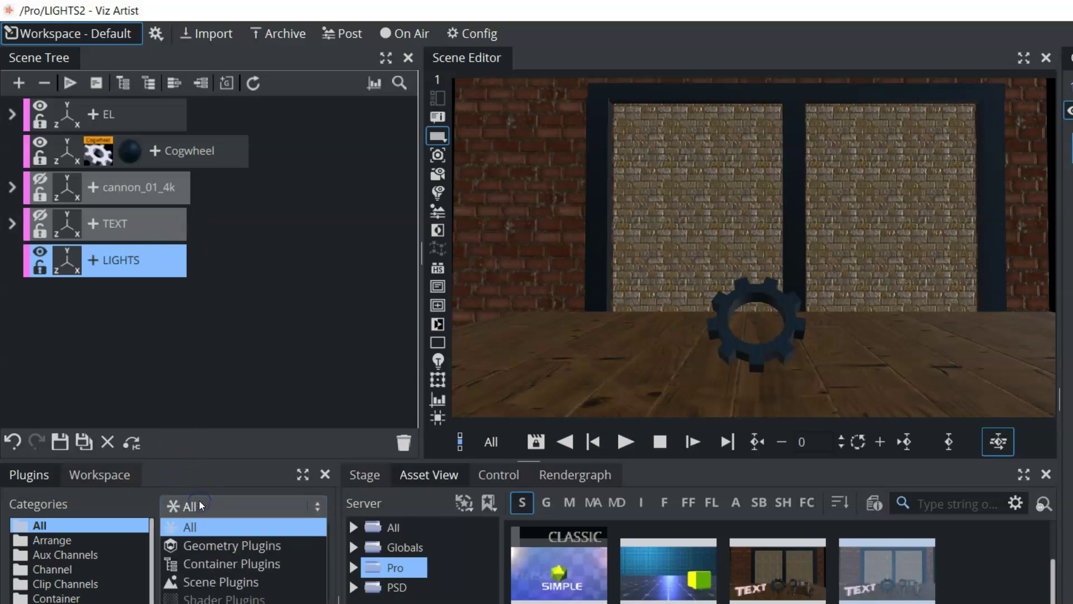
pyautogui.click(207, 558)
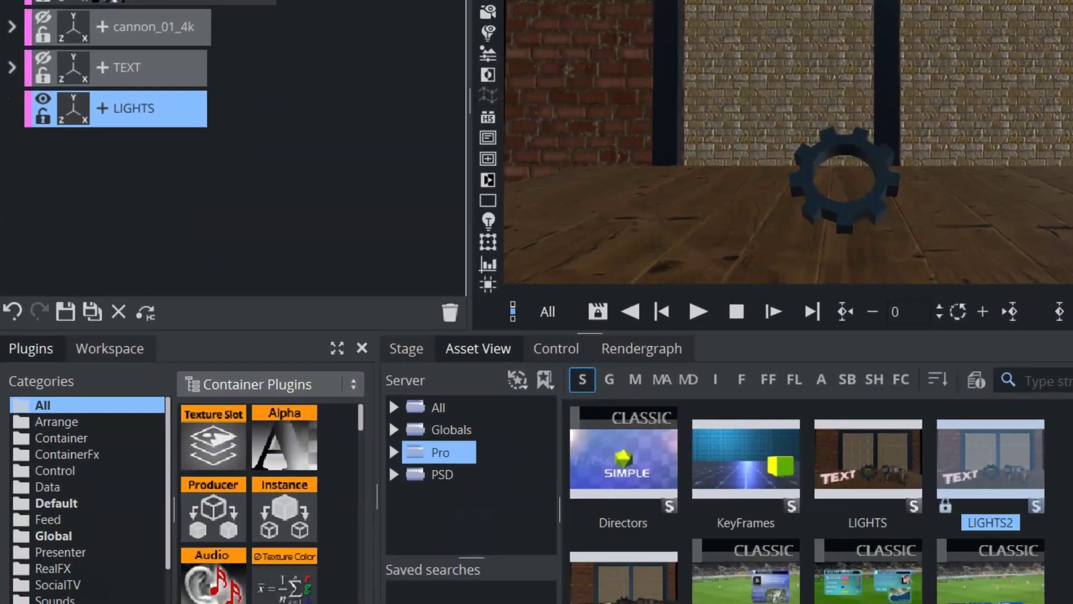
pyautogui.click(272, 577)
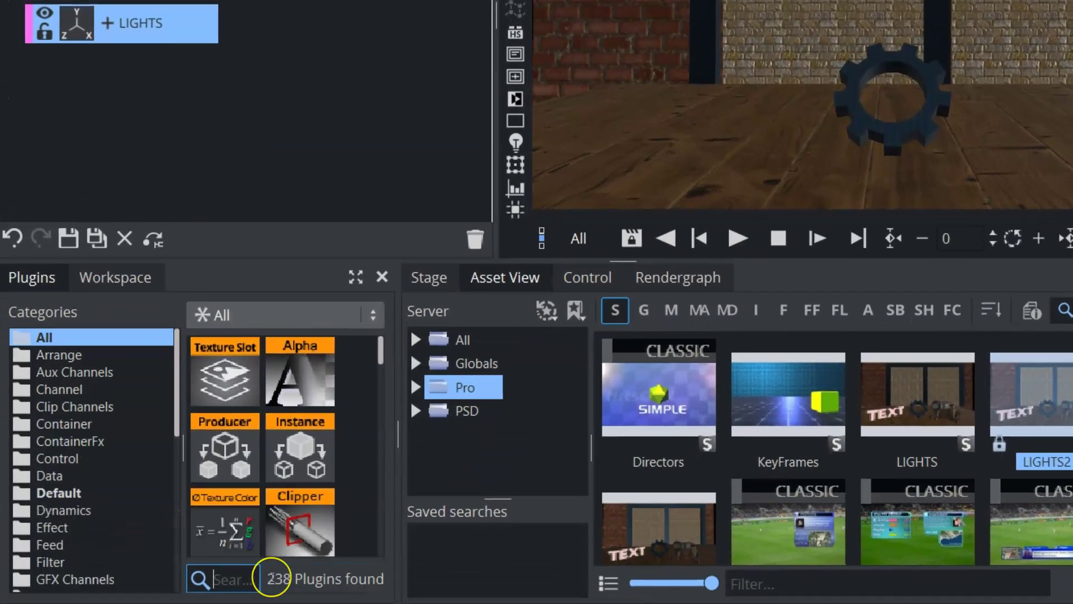
pyautogui.write('LIGHT')
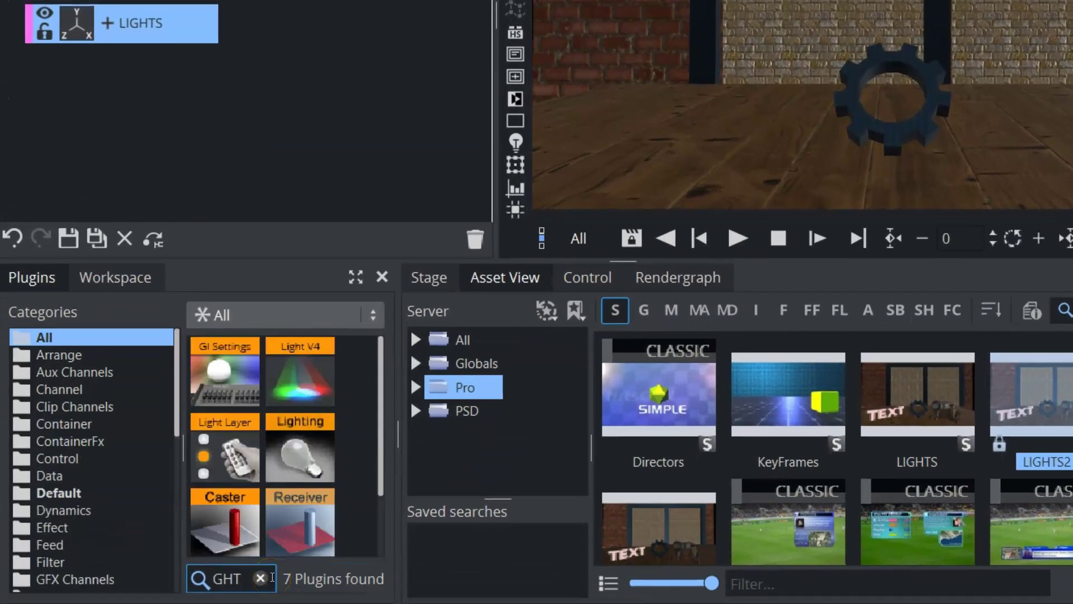
pyautogui.moveTo(297, 384); pyautogui.dragTo(142, 28)
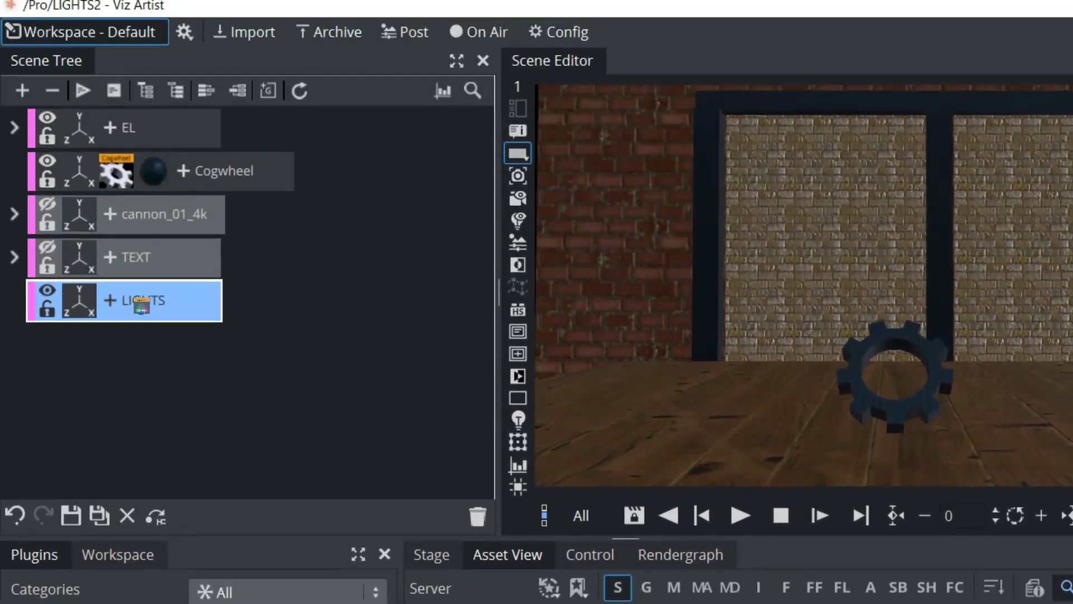
pyautogui.moveTo(142, 305); pyautogui.dragTo(140, 306)
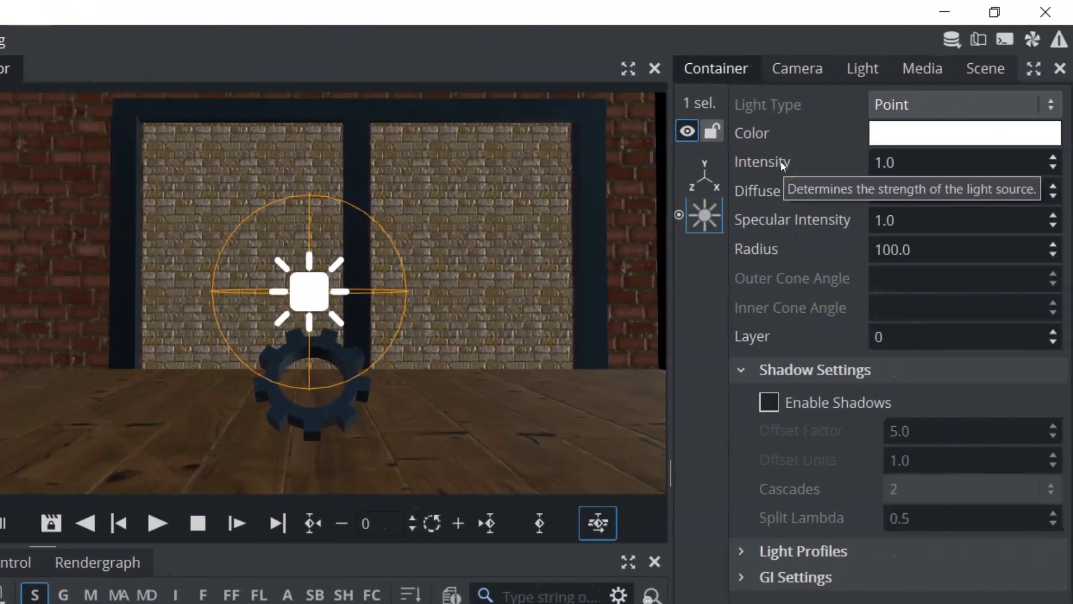
# Step: Try the Directional, Spot and Area light types on the new light and return it to Point
pyautogui.click(906, 106)
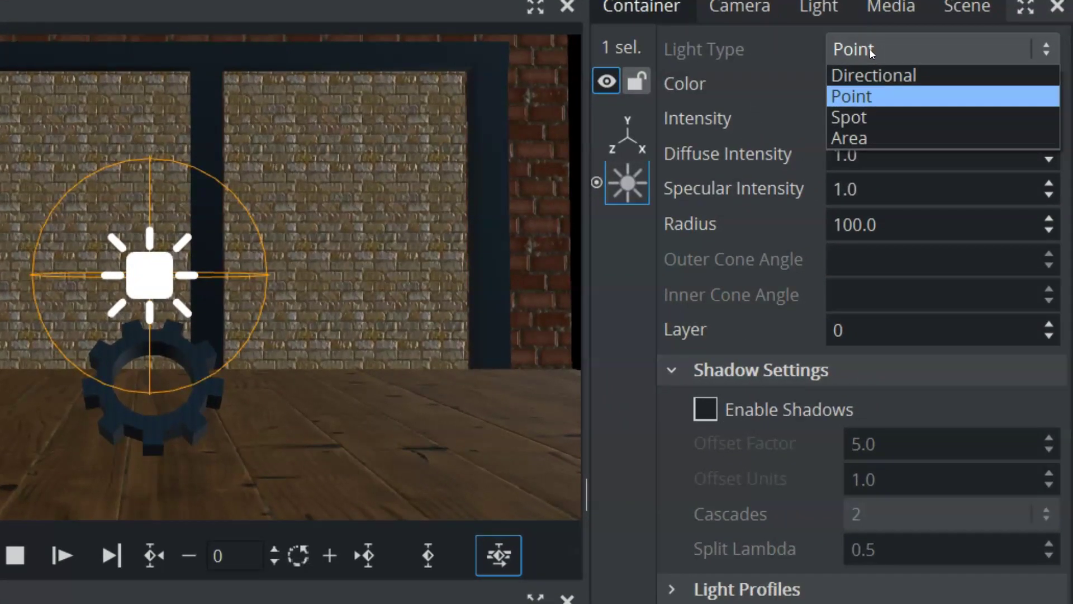
pyautogui.click(869, 49)
pyautogui.click(870, 49)
pyautogui.click(880, 77)
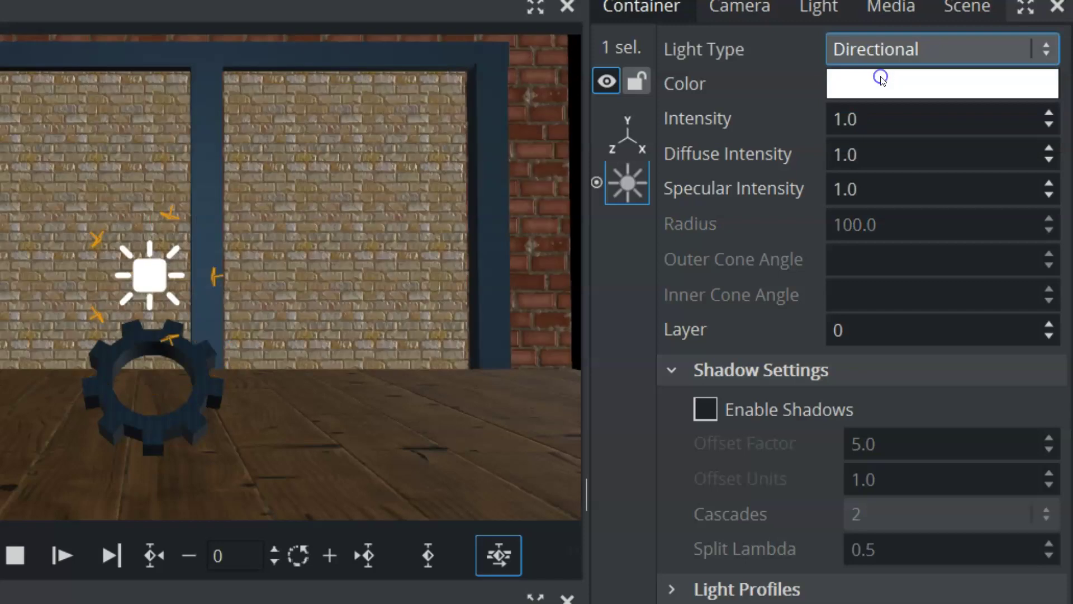
pyautogui.click(882, 48)
pyautogui.click(867, 114)
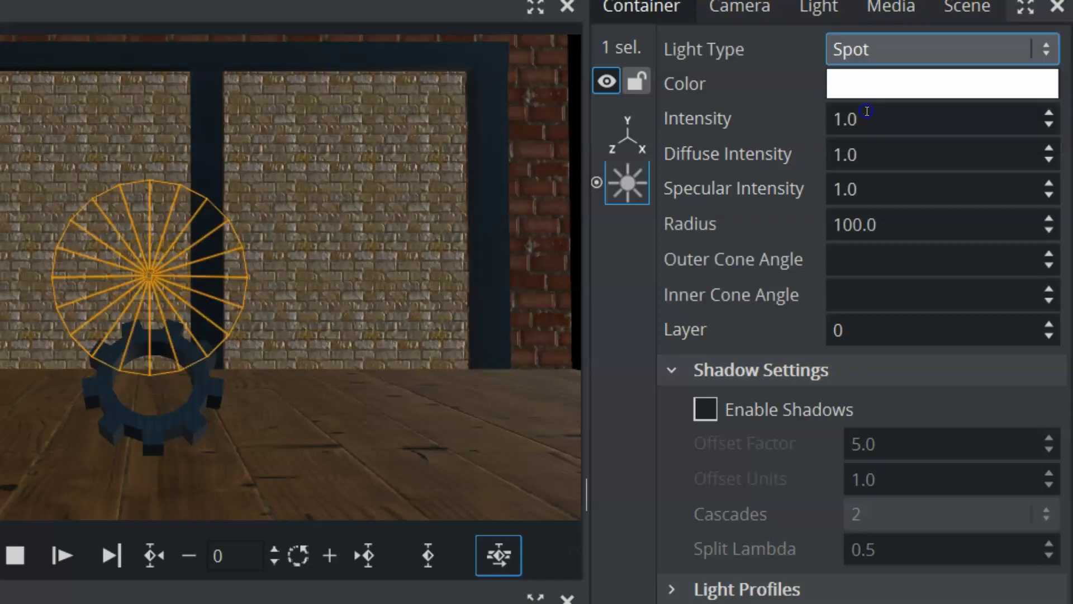
pyautogui.click(876, 52)
pyautogui.click(867, 138)
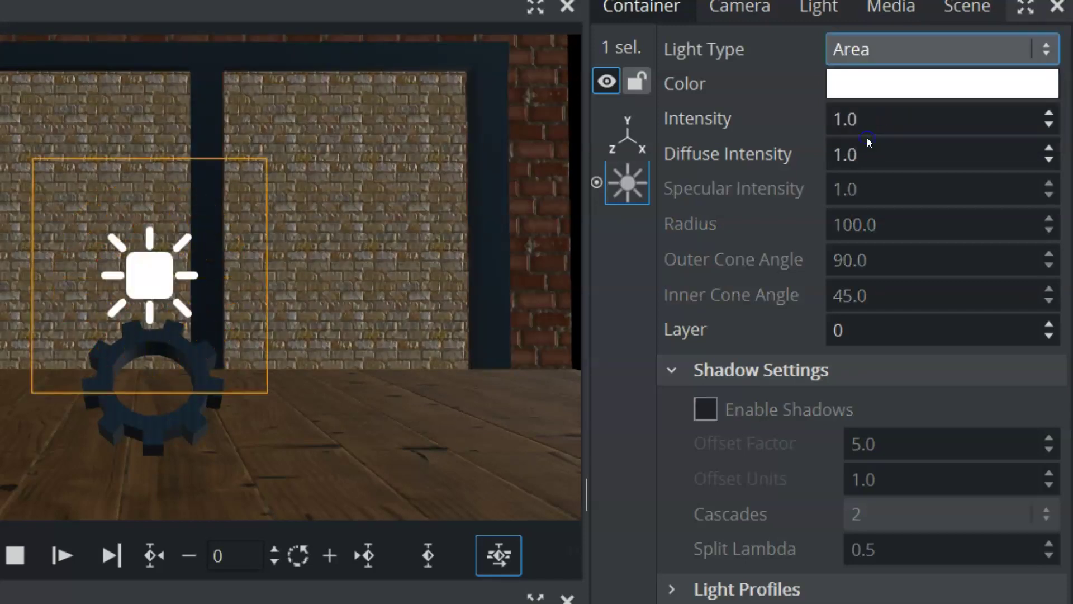
pyautogui.click(886, 48)
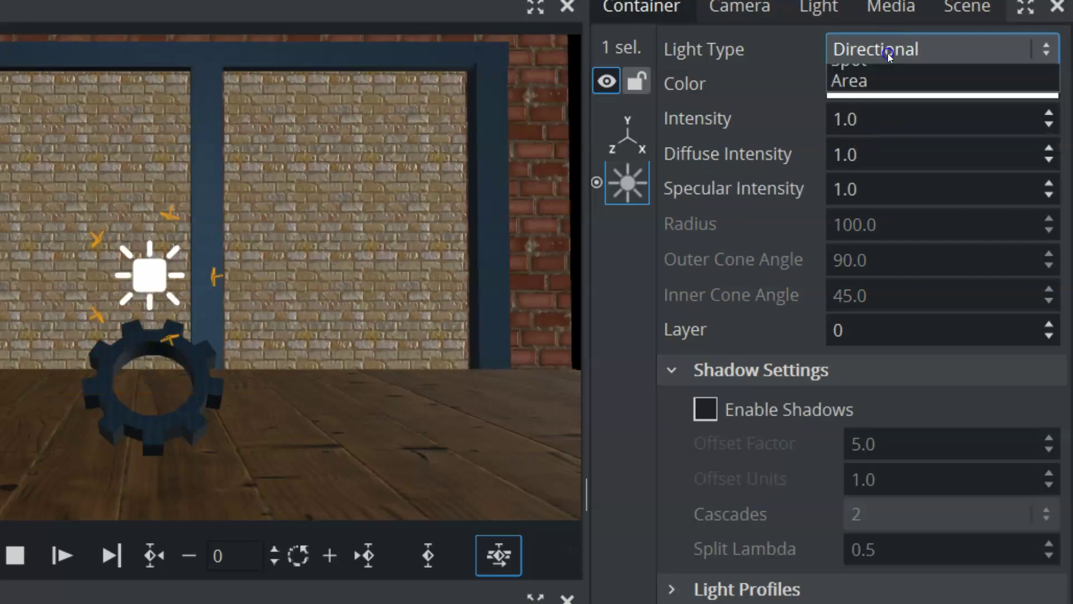
pyautogui.click(885, 93)
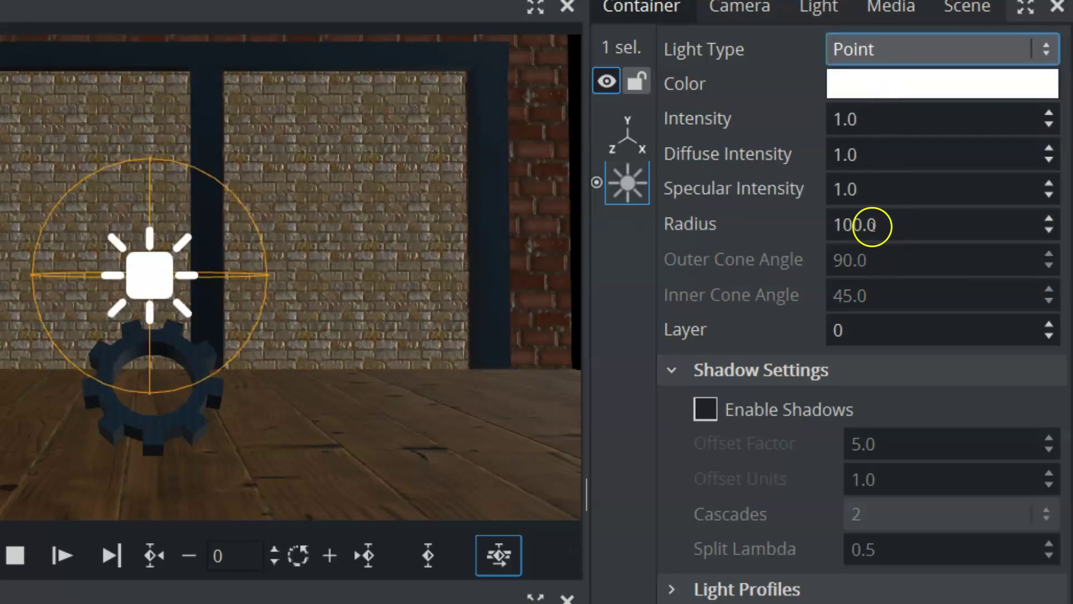
# Step: Set the light type of the LIGHTS container to Directional
pyautogui.click(871, 57)
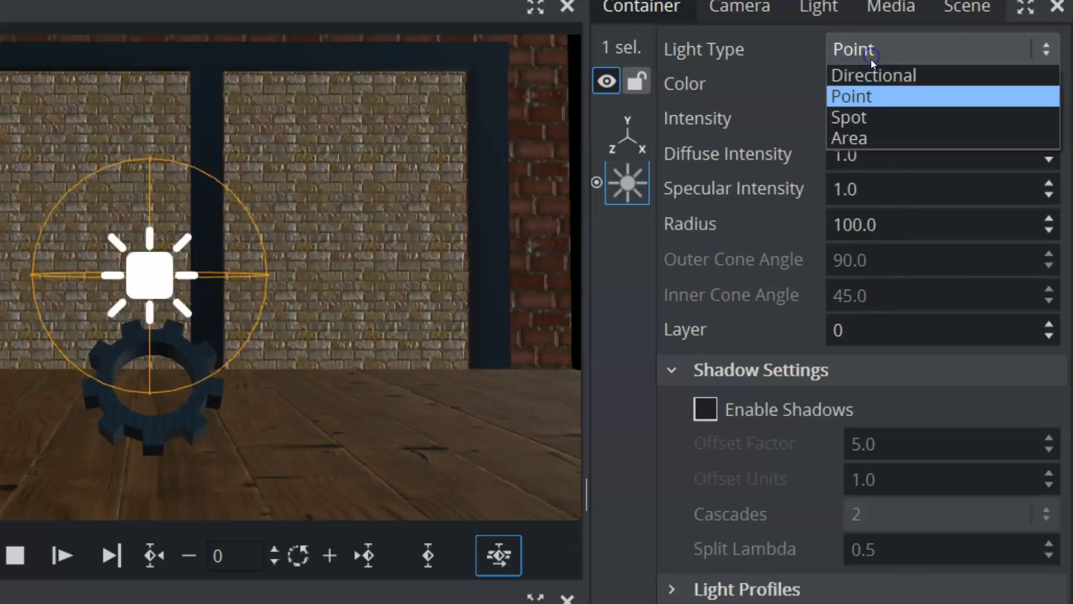
pyautogui.click(870, 75)
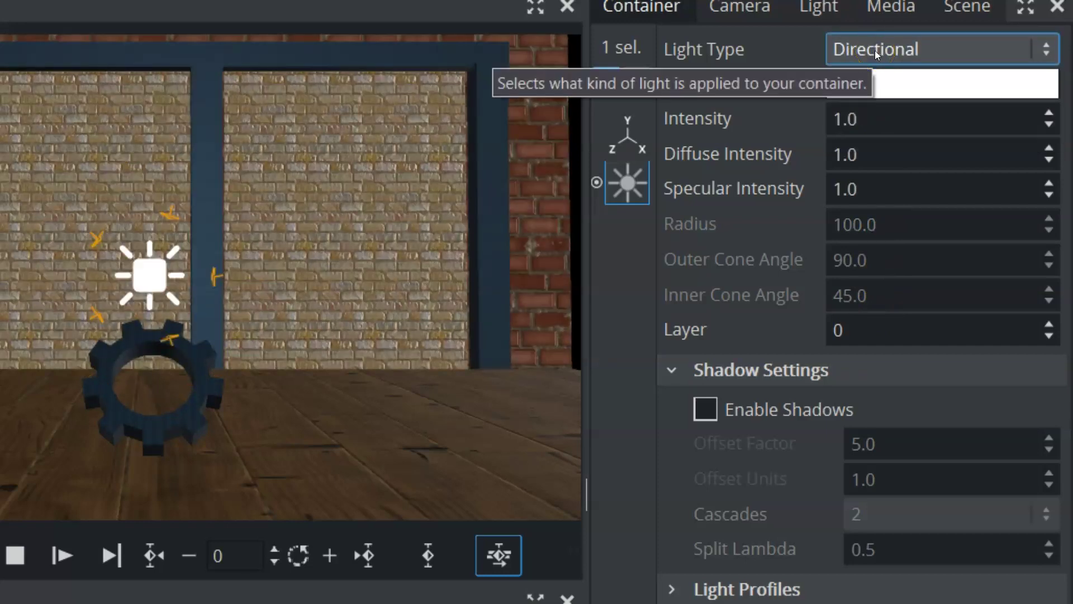
pyautogui.click(875, 50)
pyautogui.click(874, 51)
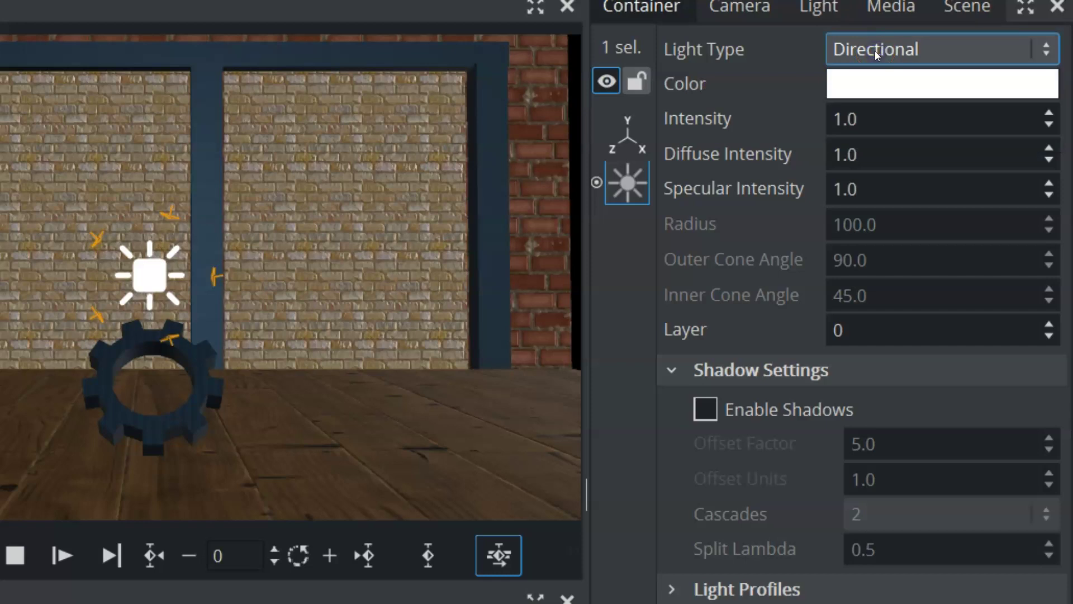
# Step: Try red and green as the directional light's color and return it to pure white
pyautogui.click(868, 94)
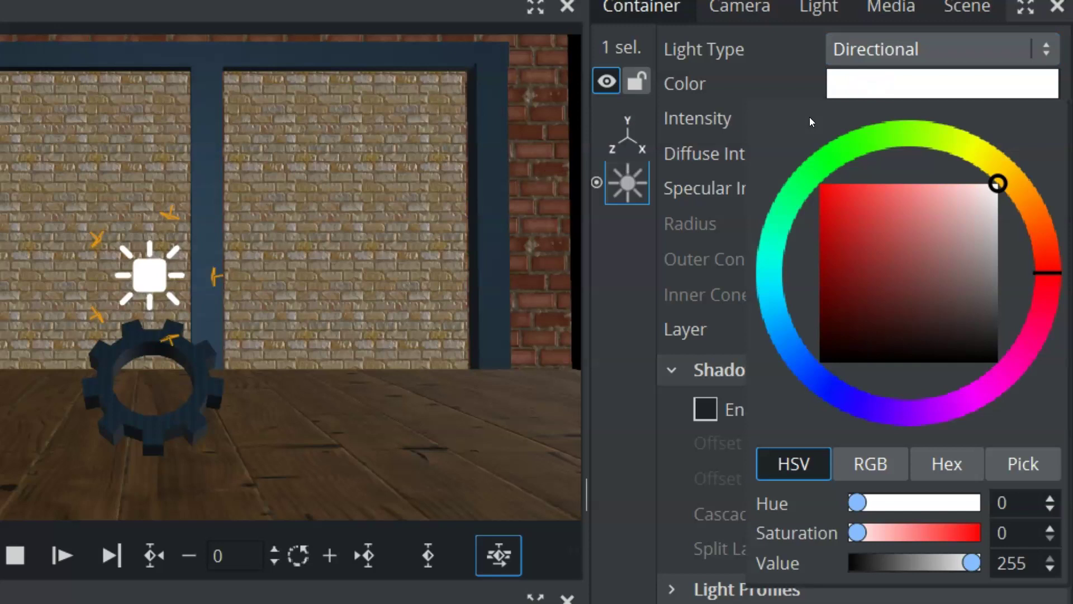
pyautogui.click(844, 198)
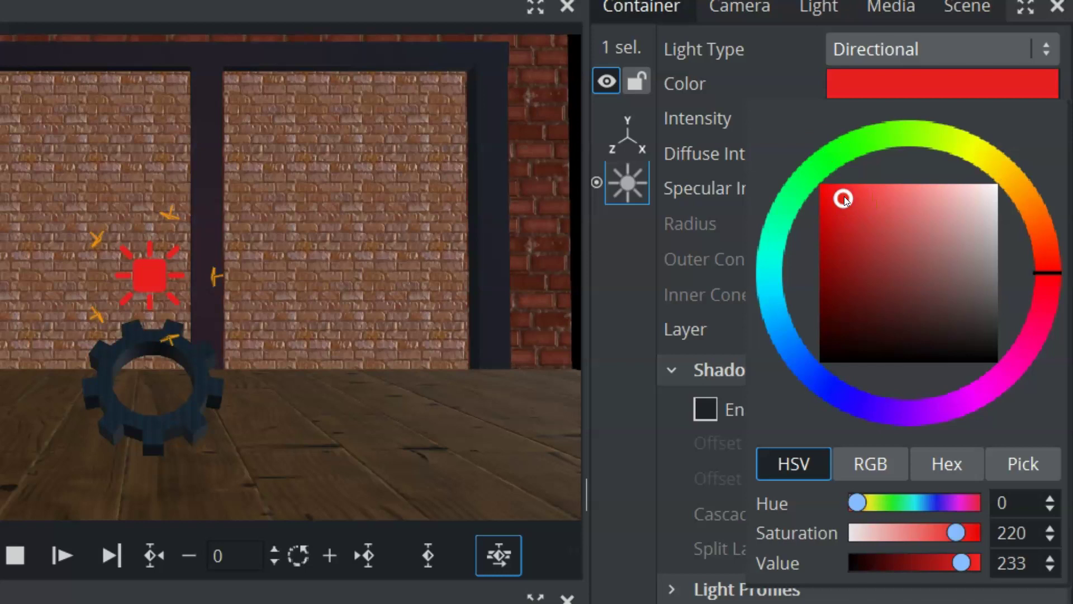
pyautogui.click(844, 158)
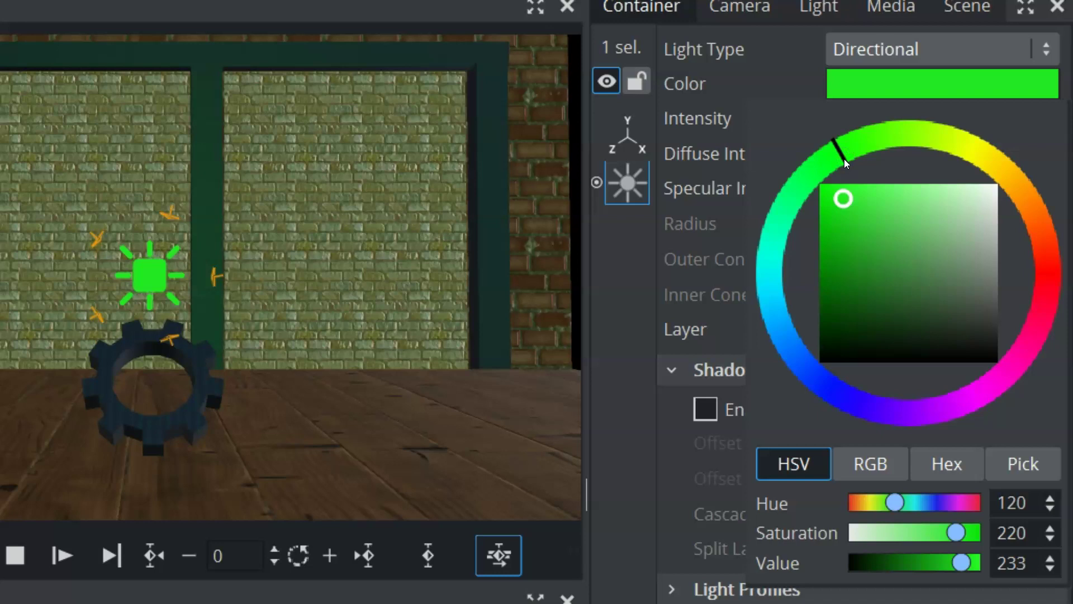
pyautogui.moveTo(930, 196); pyautogui.dragTo(999, 186)
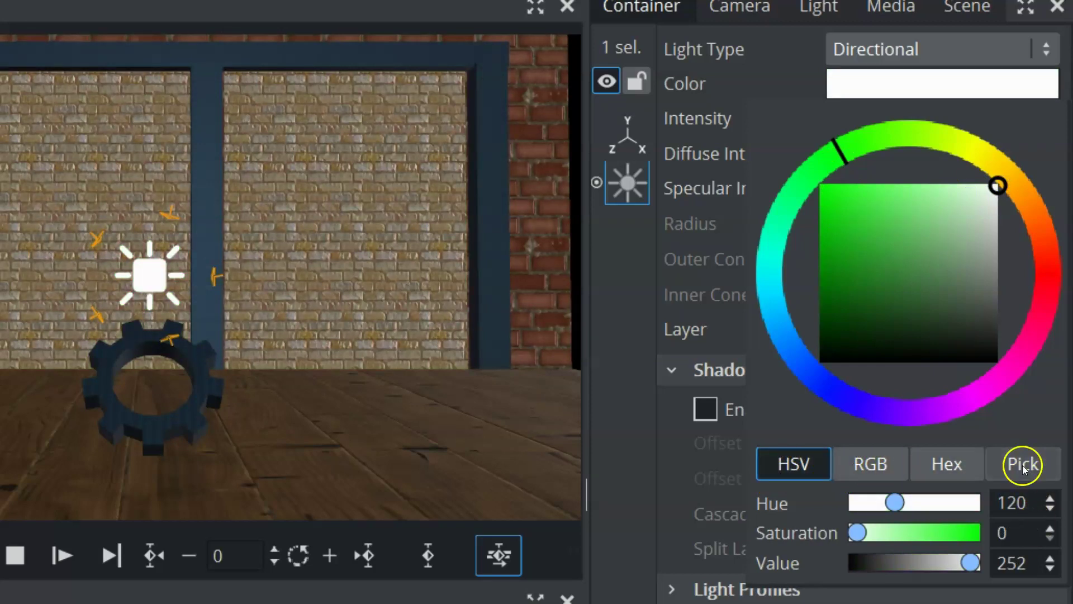
pyautogui.moveTo(996, 184); pyautogui.dragTo(1014, 180)
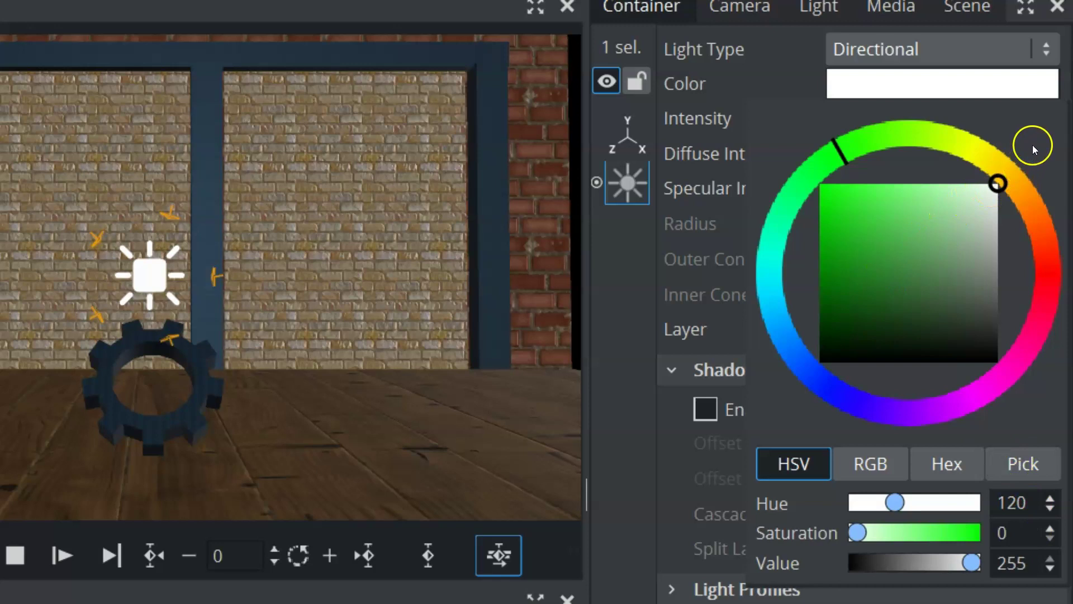
# Step: Increase the directional light's intensity to 5.4
pyautogui.moveTo(878, 120); pyautogui.dragTo(918, 114)
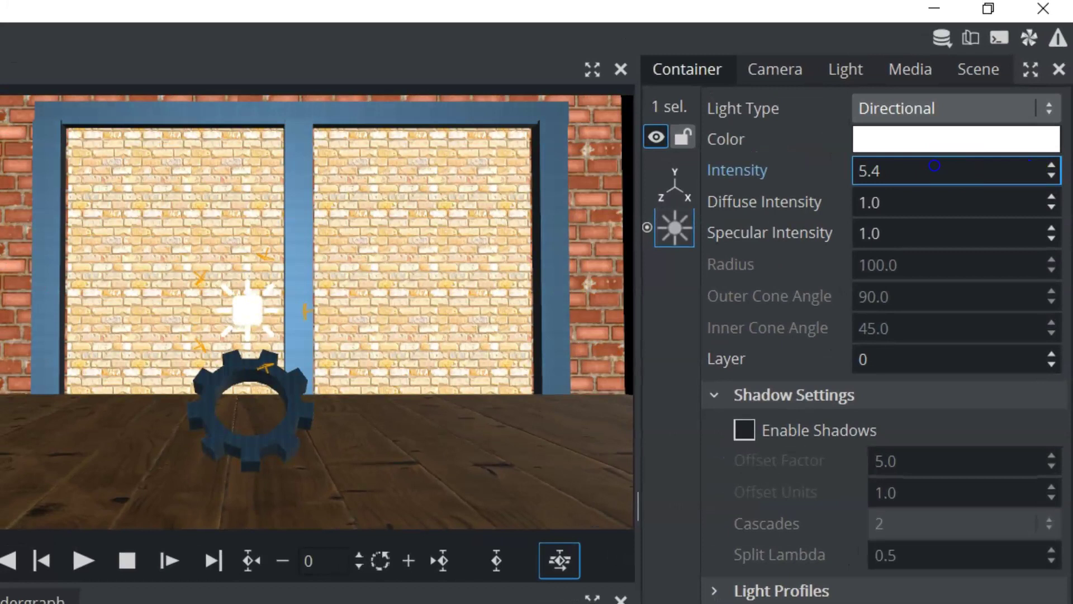
# Step: Lower the directional light's intensity to 1.4 and reset it to its default of 1.0
pyautogui.moveTo(934, 165); pyautogui.dragTo(894, 171)
pyautogui.moveTo(0, 230); pyautogui.dragTo(405, 400)
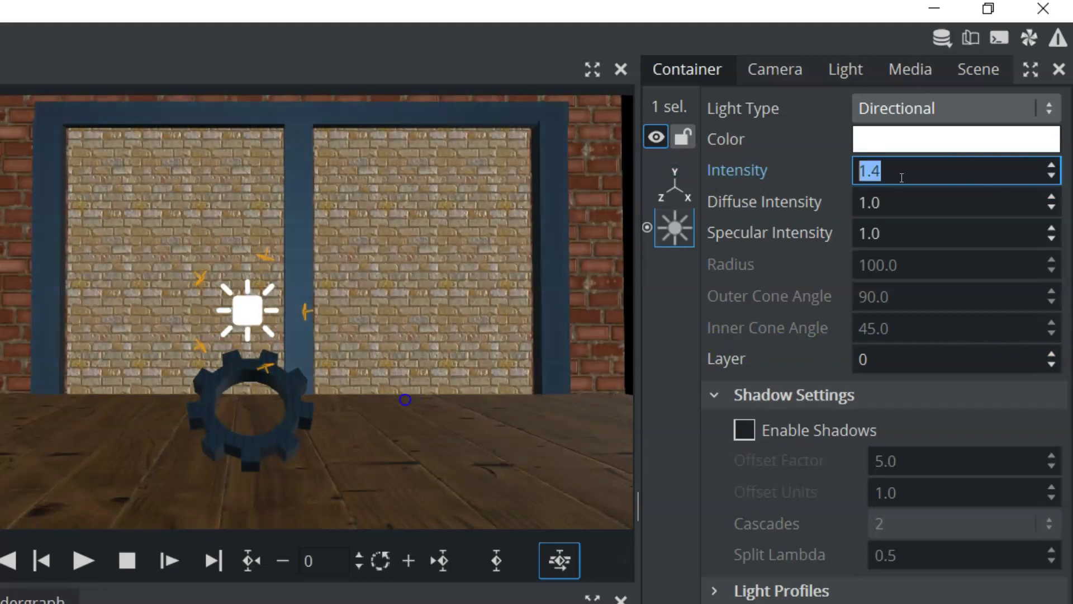
pyautogui.click(734, 174)
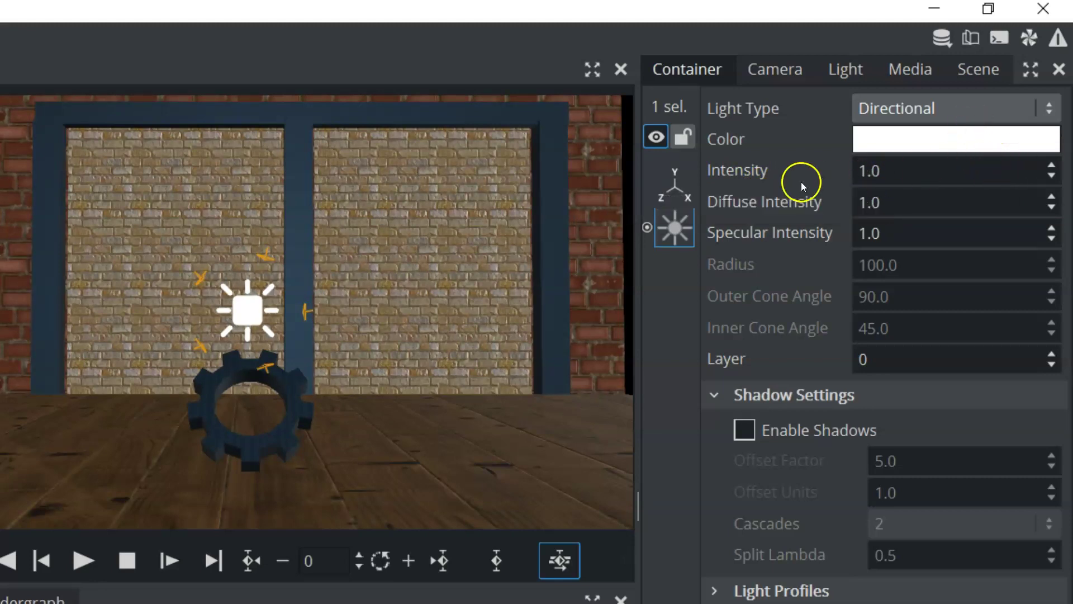
# Step: Try diffuse intensity 0.0 and specular intensity 4.5 with the Spot light type, and return the type to Directional
pyautogui.moveTo(867, 202); pyautogui.dragTo(837, 242)
pyautogui.click(897, 109)
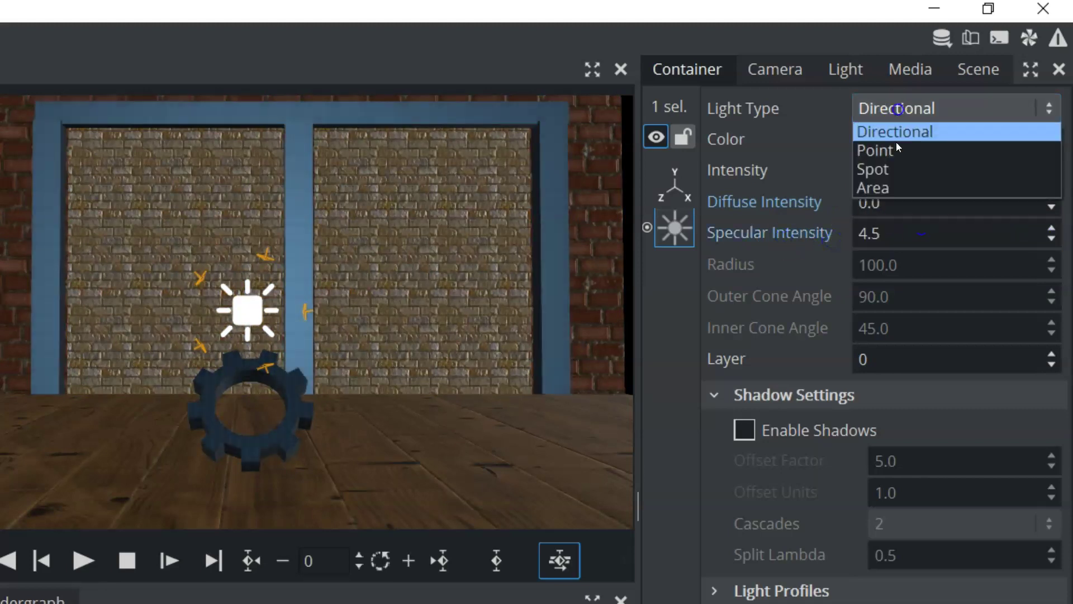
pyautogui.click(877, 168)
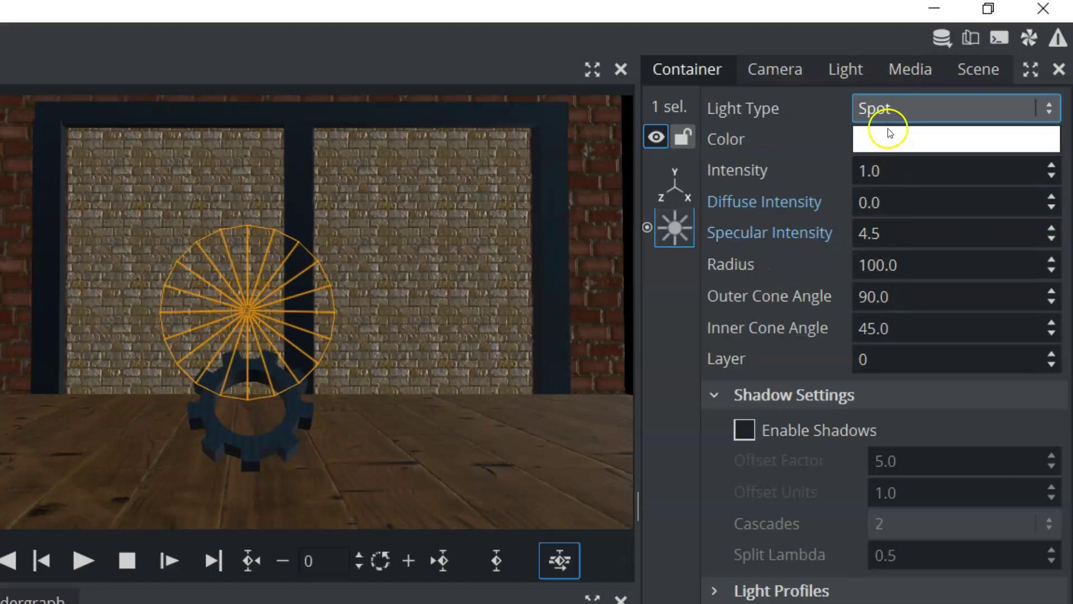
pyautogui.click(885, 110)
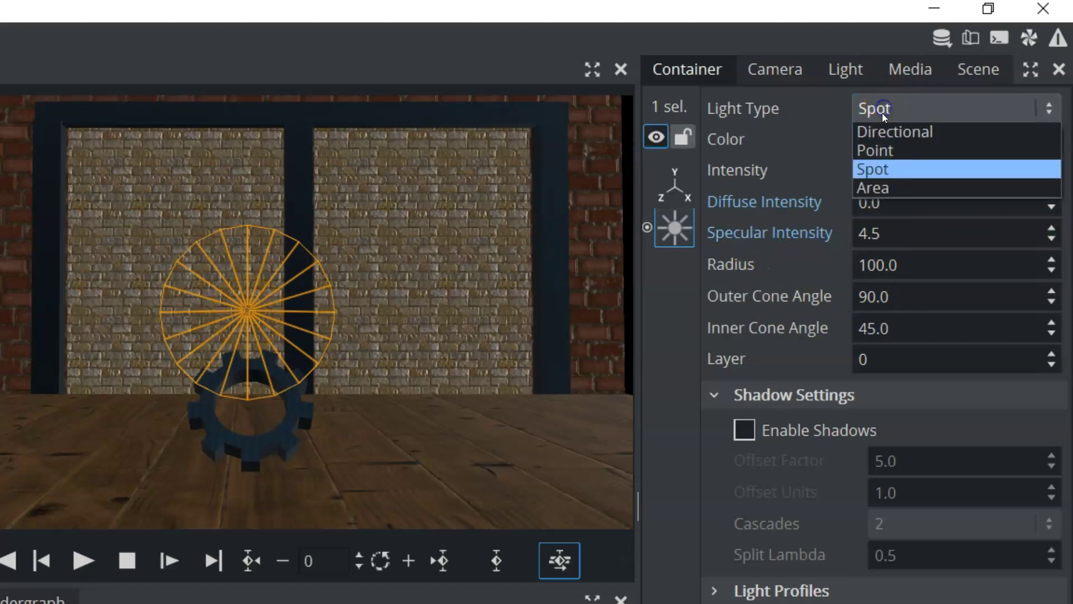
pyautogui.click(883, 133)
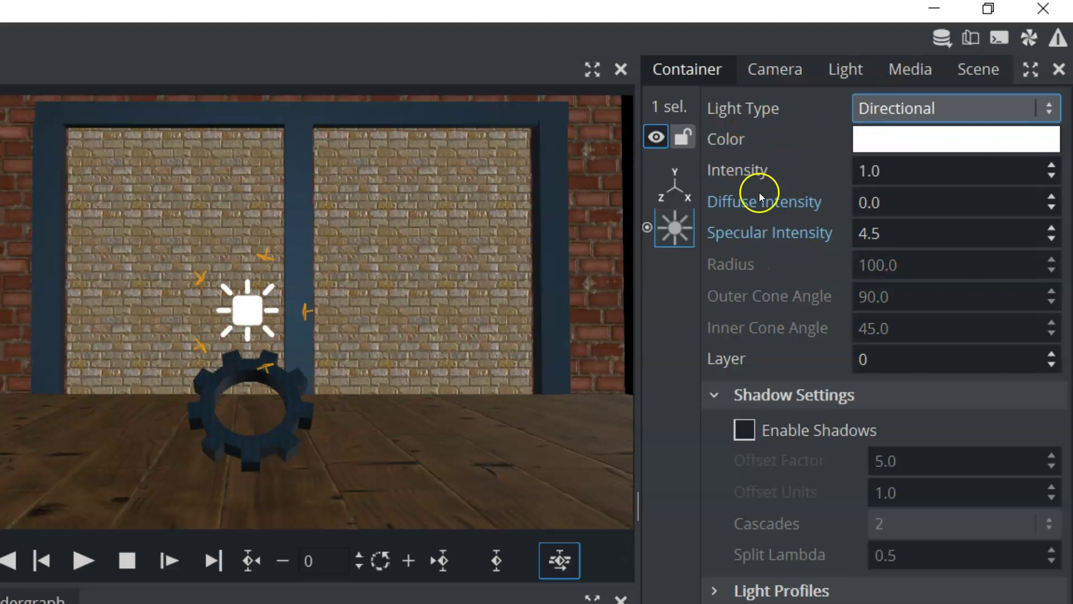
# Step: Enable shadows on the light and transform its container to position X -86.0, scale 1.02 and rotation Y -7.0
pyautogui.click(745, 431)
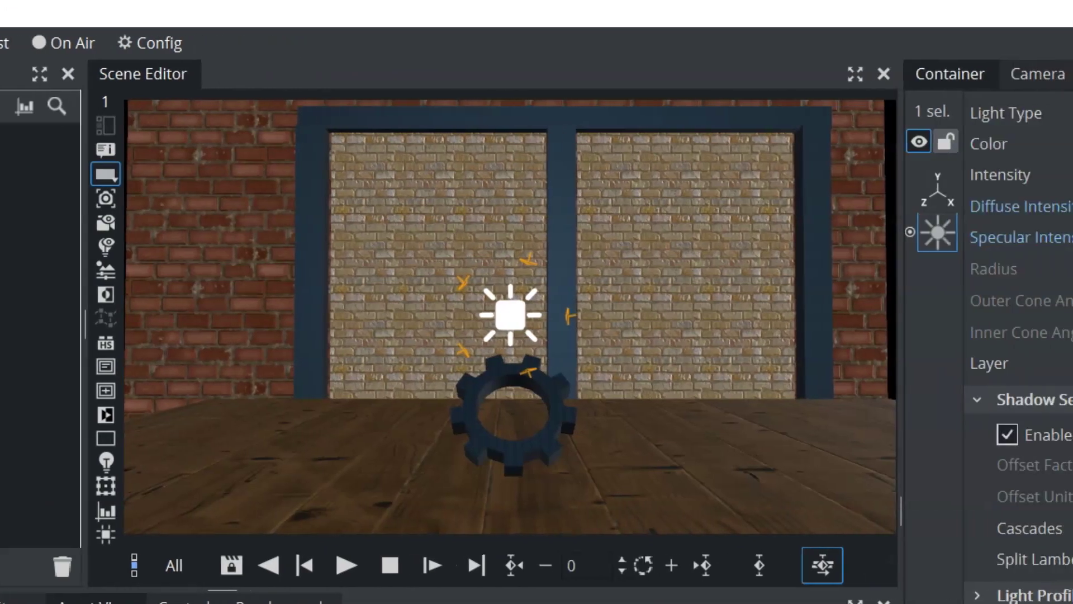
pyautogui.click(924, 174)
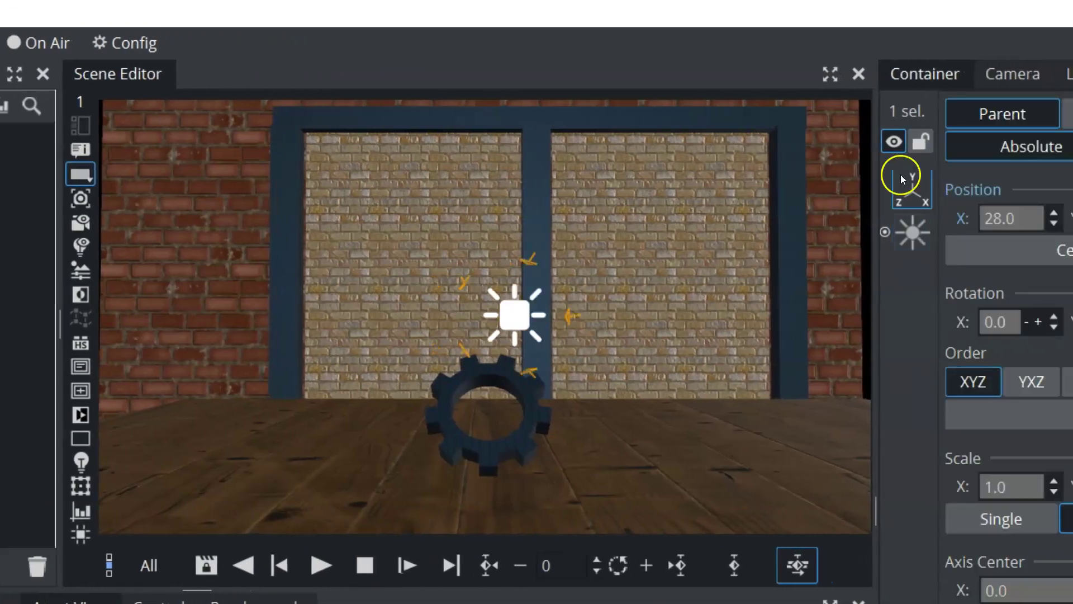
pyautogui.moveTo(1015, 218); pyautogui.dragTo(884, 237)
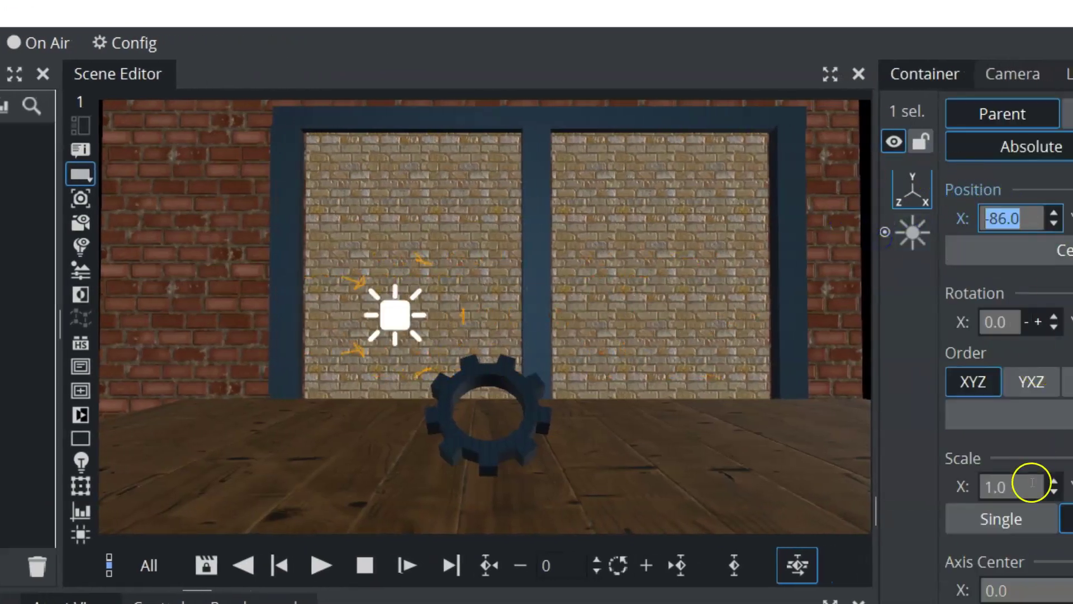
pyautogui.moveTo(1031, 483); pyautogui.dragTo(1000, 488)
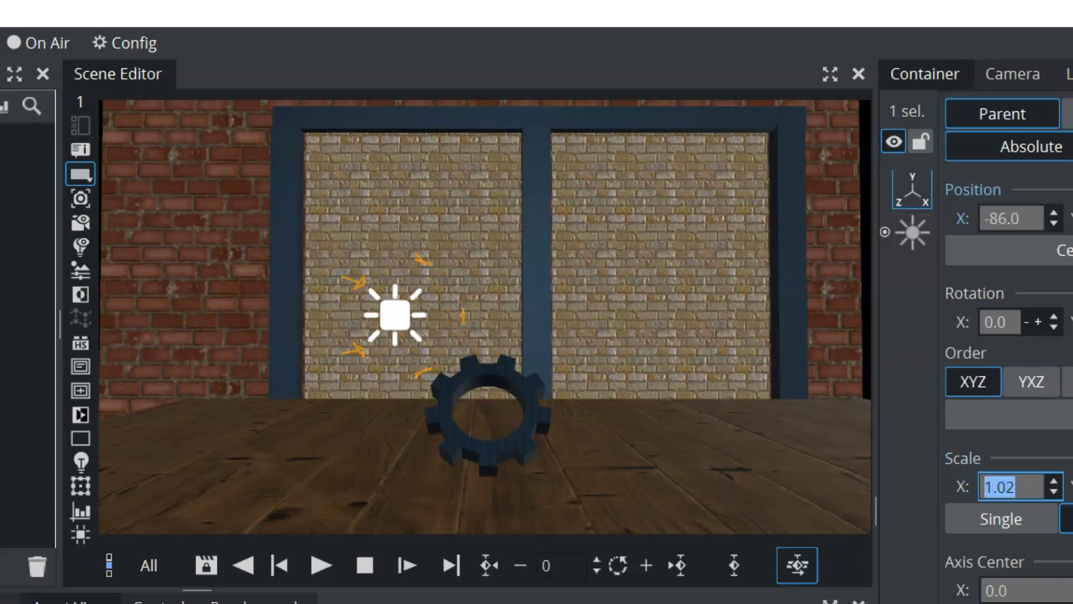
pyautogui.moveTo(1072, 322); pyautogui.dragTo(962, 326)
# Step: Set the light's diffuse intensity to 2.3, specular intensity to 1.0 and intensity to 2.6, and rotate its container to X -75.0
pyautogui.click(809, 232)
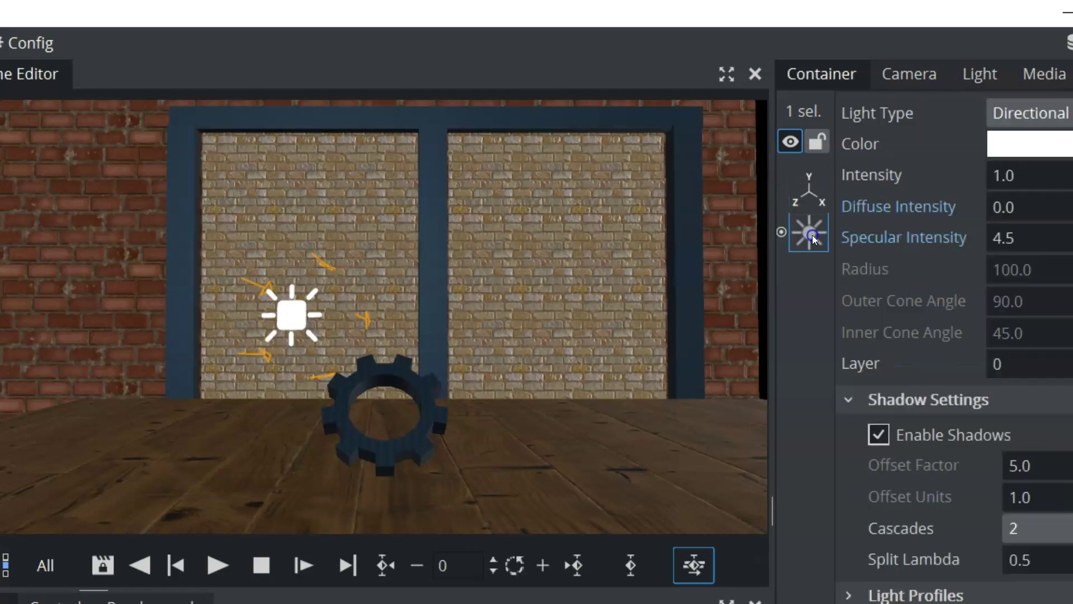
pyautogui.moveTo(995, 208); pyautogui.dragTo(1031, 210)
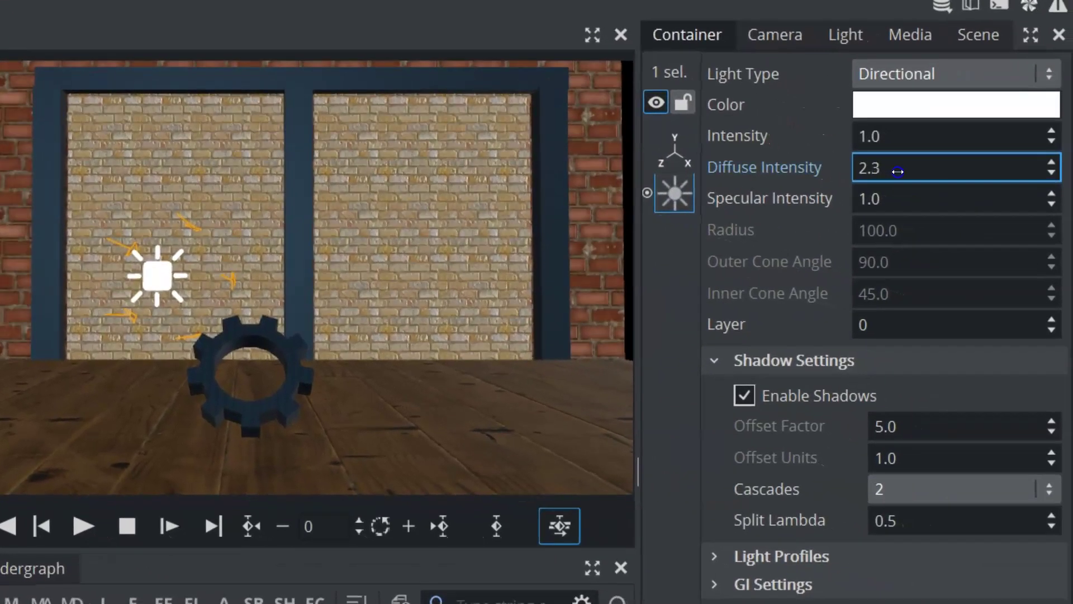
pyautogui.moveTo(882, 139); pyautogui.dragTo(899, 140)
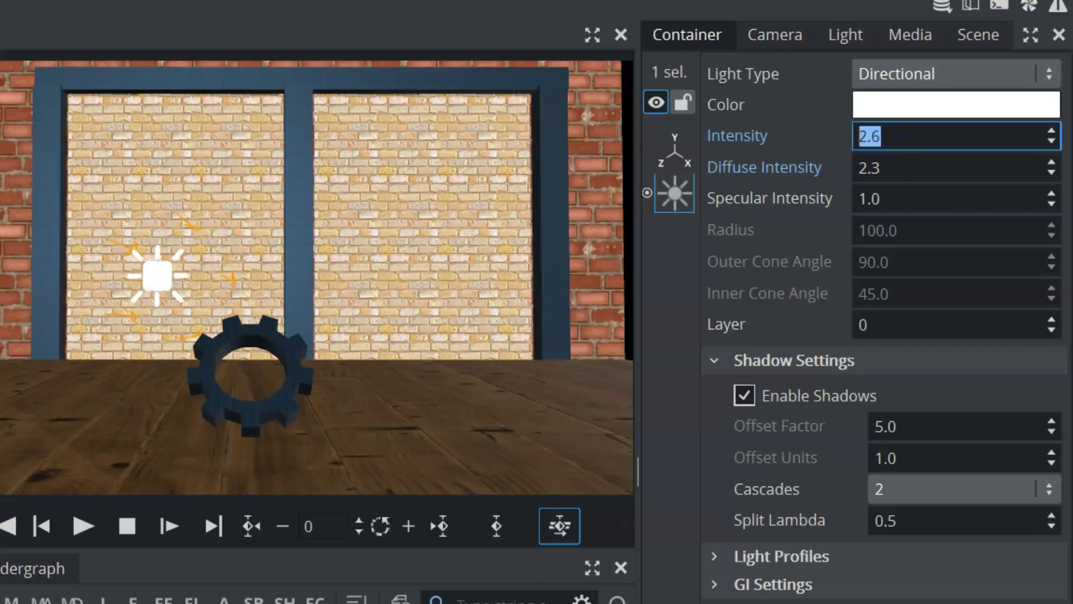
pyautogui.scroll(10, 750, 288)
pyautogui.moveTo(749, 287); pyautogui.dragTo(682, 304)
# Step: Set the intensity of the scene's environment map to 57.4 in the scene's asset placement settings
pyautogui.click(978, 37)
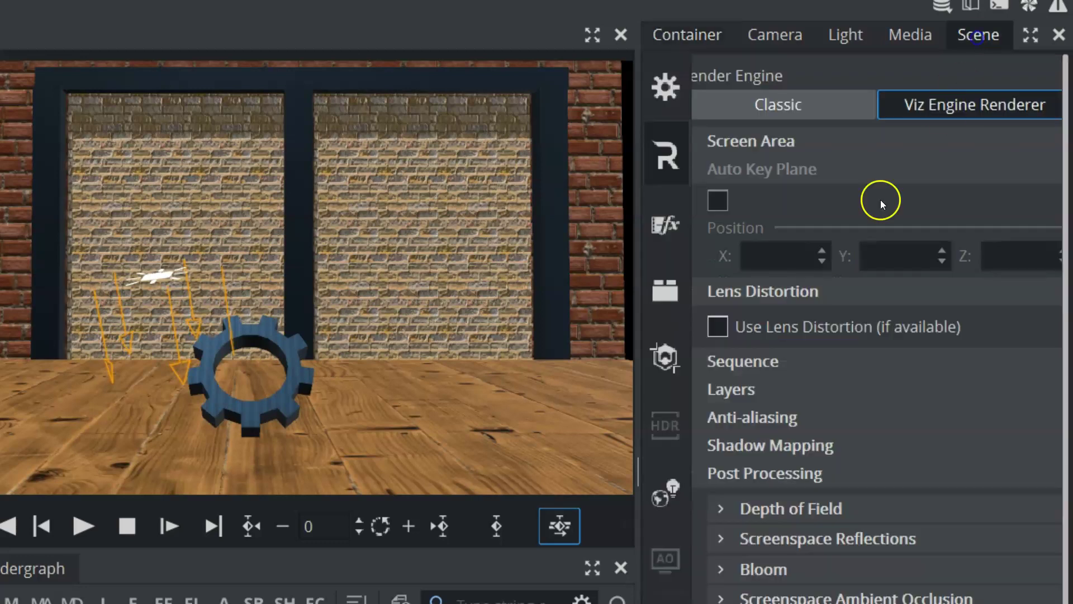
pyautogui.click(665, 99)
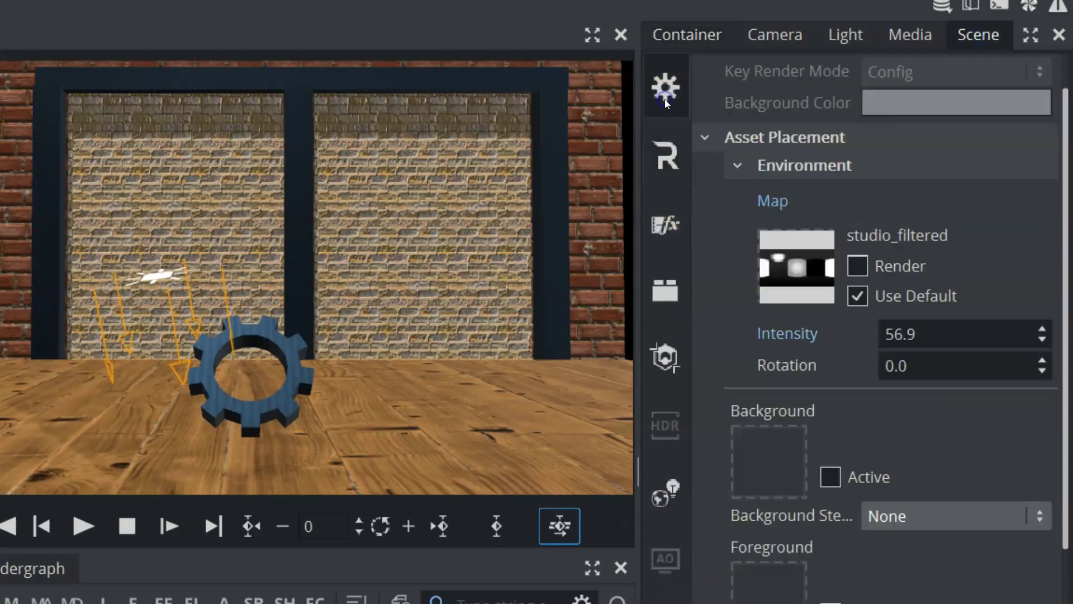
pyautogui.moveTo(913, 333); pyautogui.dragTo(916, 333)
pyautogui.moveTo(1025, 334); pyautogui.dragTo(265, 313)
# Step: Check the Enable Shadows option in the light settings of the LIGHTS container
pyautogui.click(93, 294)
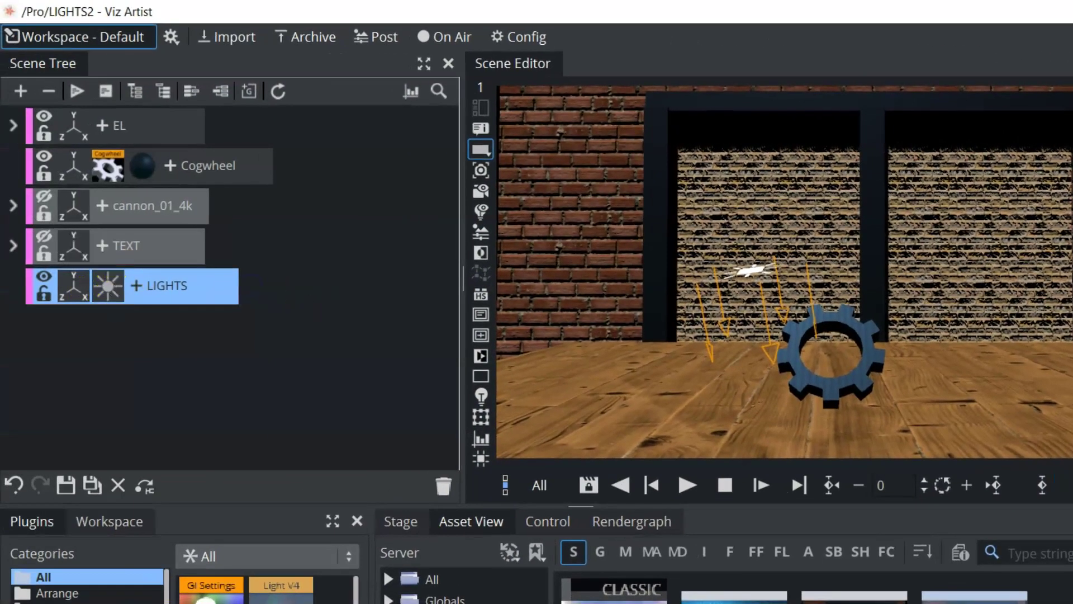
pyautogui.click(79, 324)
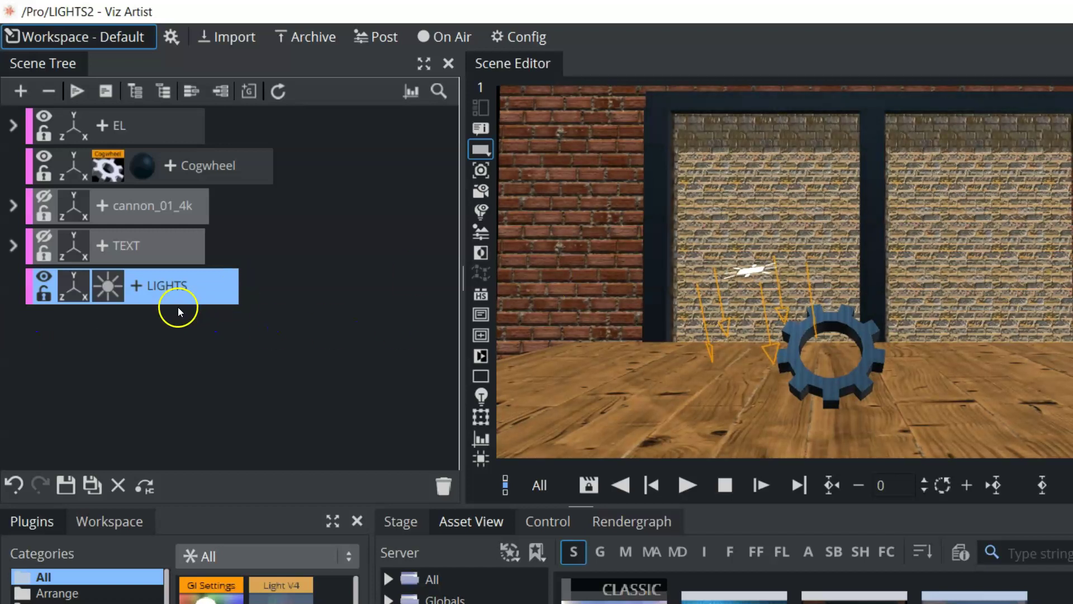
pyautogui.click(160, 286)
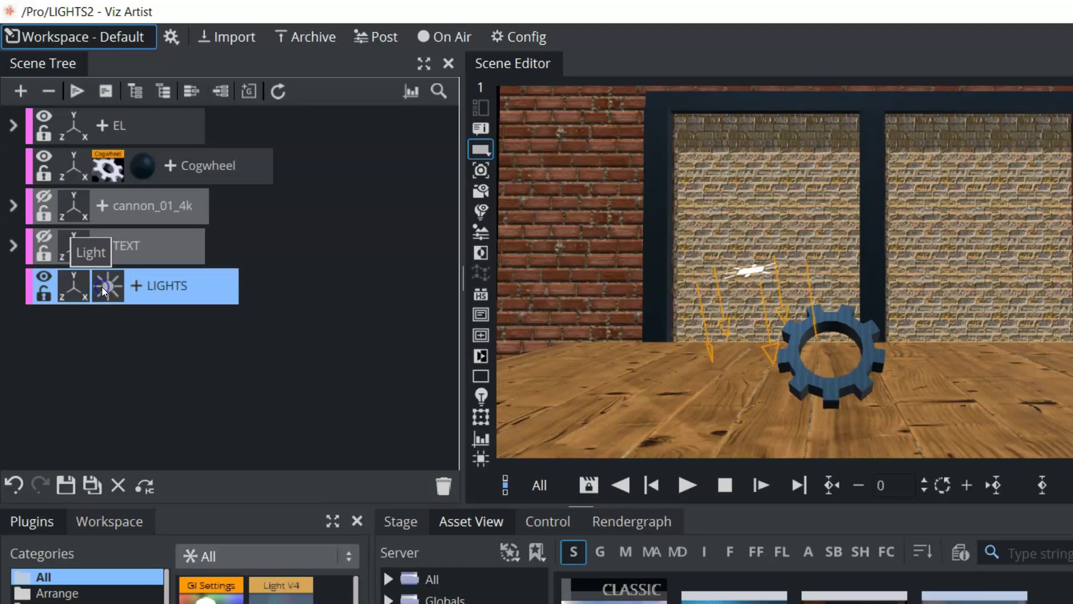
pyautogui.click(966, 340)
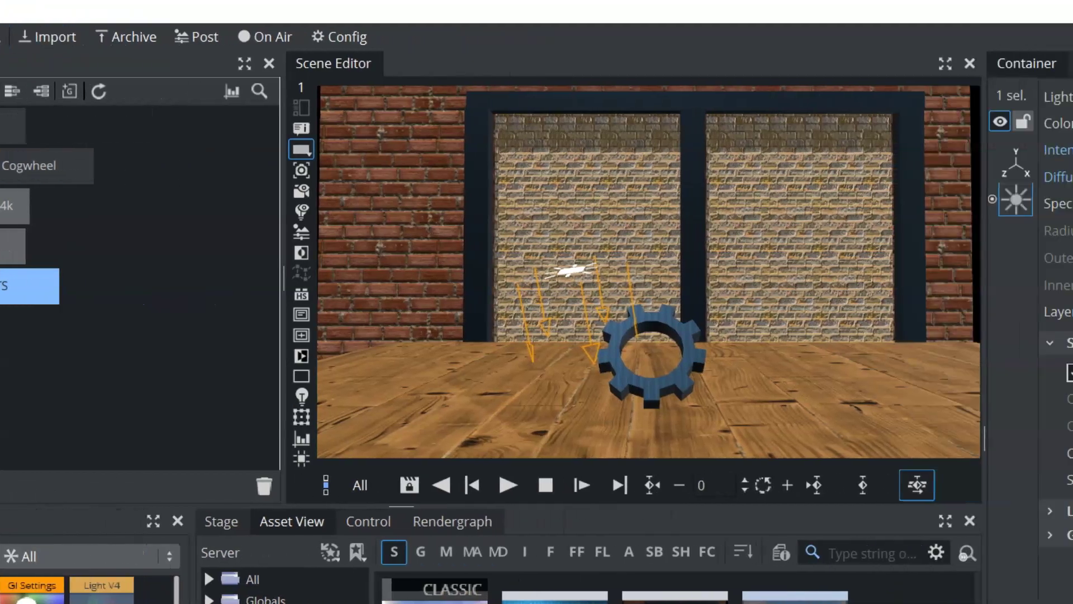
pyautogui.click(790, 372)
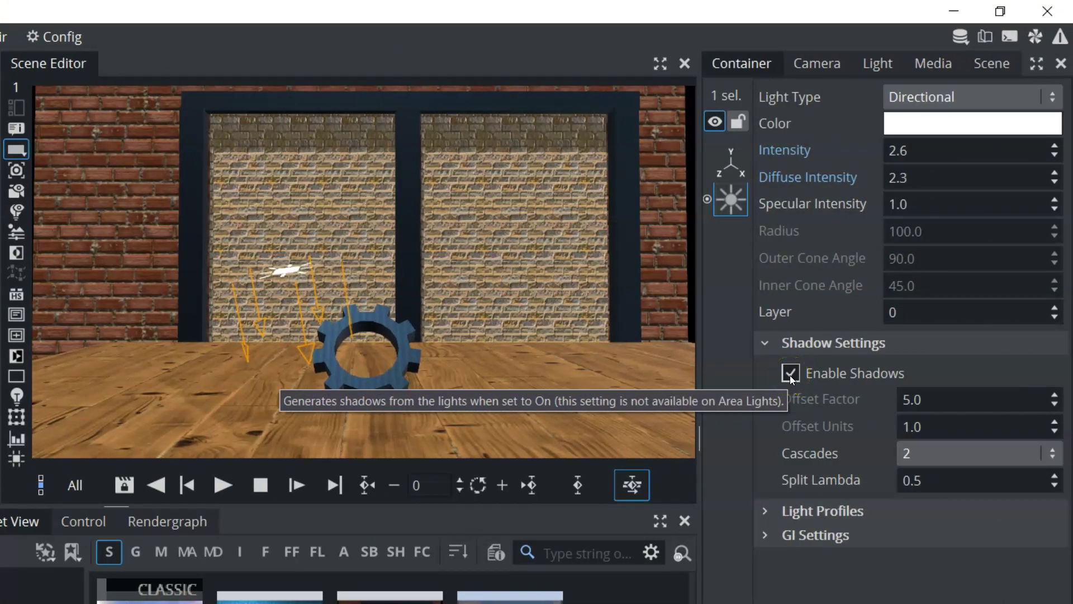
pyautogui.click(434, 361)
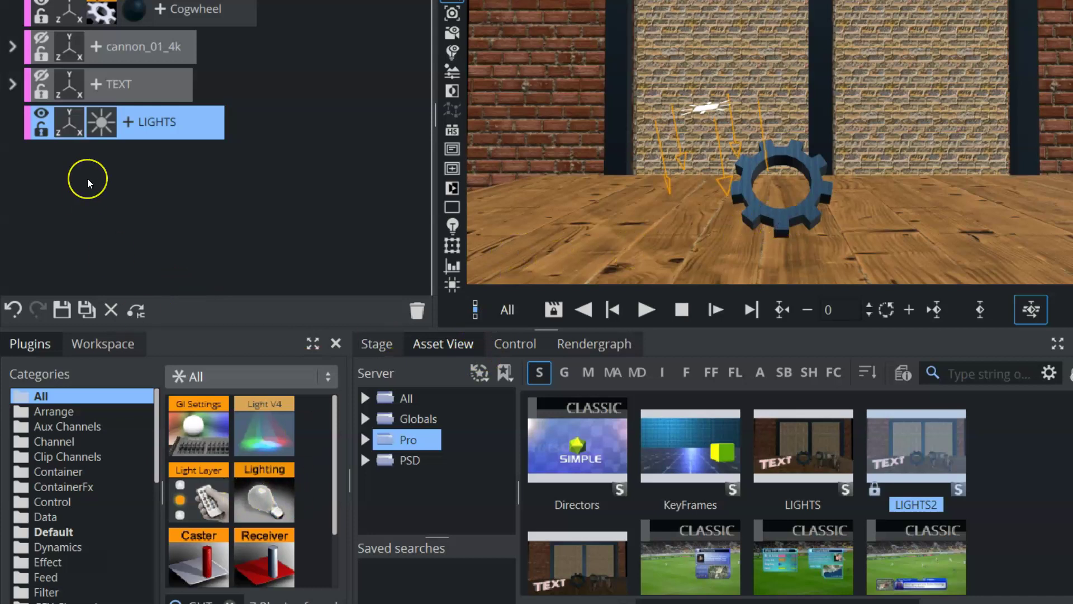
# Step: Add the Shadow Caster and Shadow Receiver plugins to the Cogwheel container
pyautogui.moveTo(197, 572); pyautogui.dragTo(167, 14)
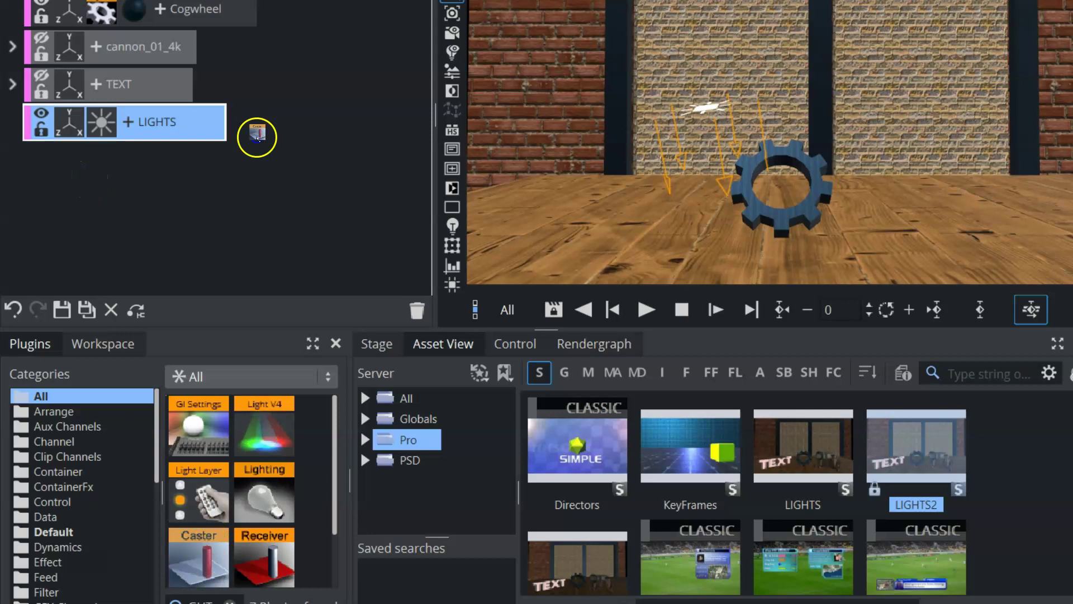
pyautogui.moveTo(186, 115); pyautogui.dragTo(185, 115)
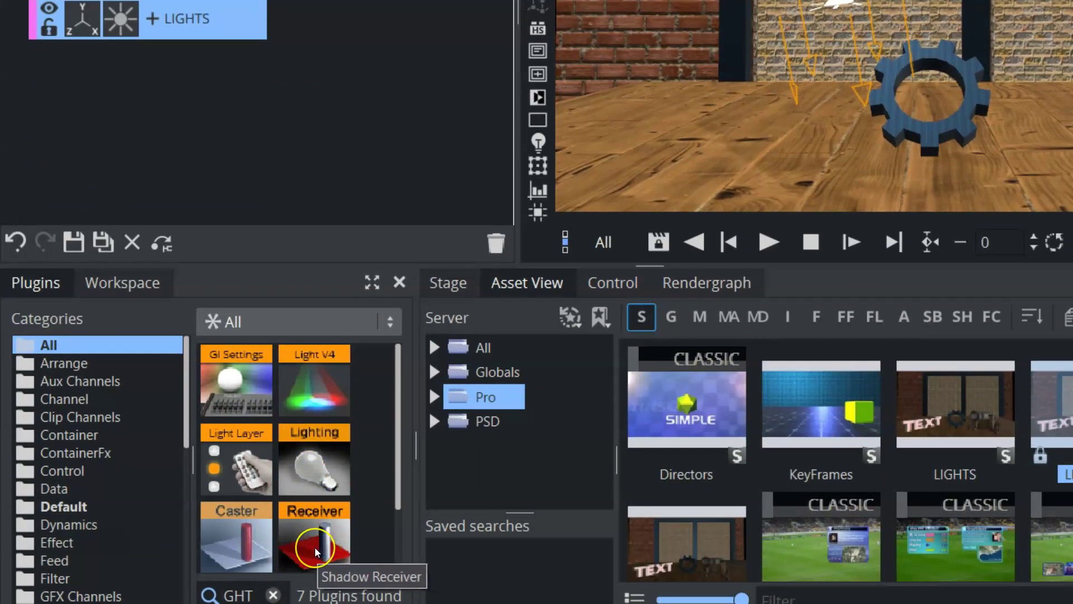
pyautogui.moveTo(314, 548); pyautogui.dragTo(299, 0)
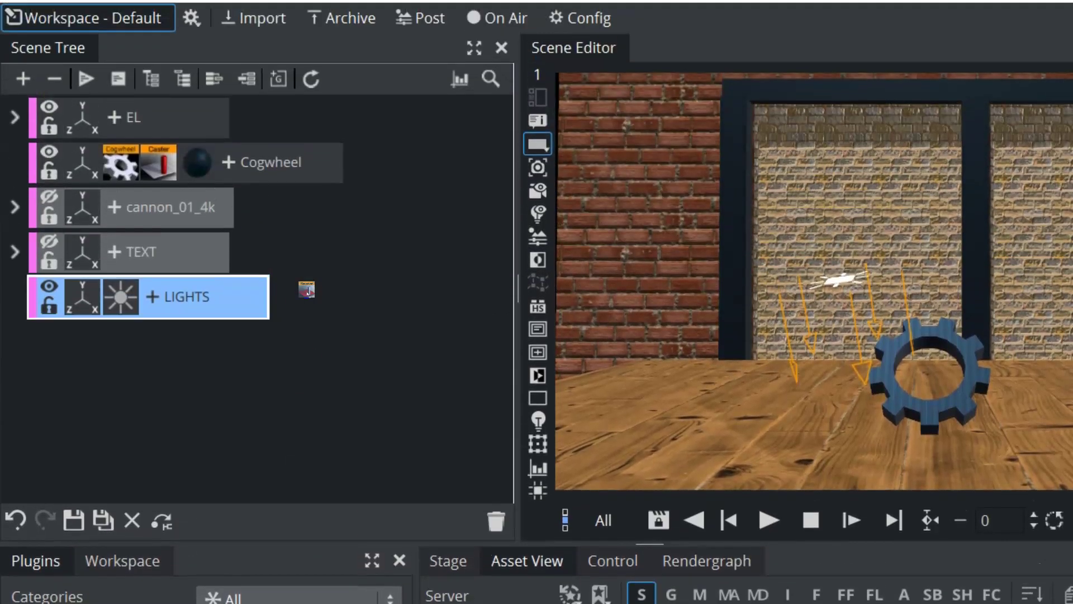
pyautogui.moveTo(297, 199)
pyautogui.mouseDown()
pyautogui.moveTo(300, 223)
pyautogui.moveTo(307, 192)
pyautogui.moveTo(414, 421)
pyautogui.moveTo(283, 194)
pyautogui.mouseUp()
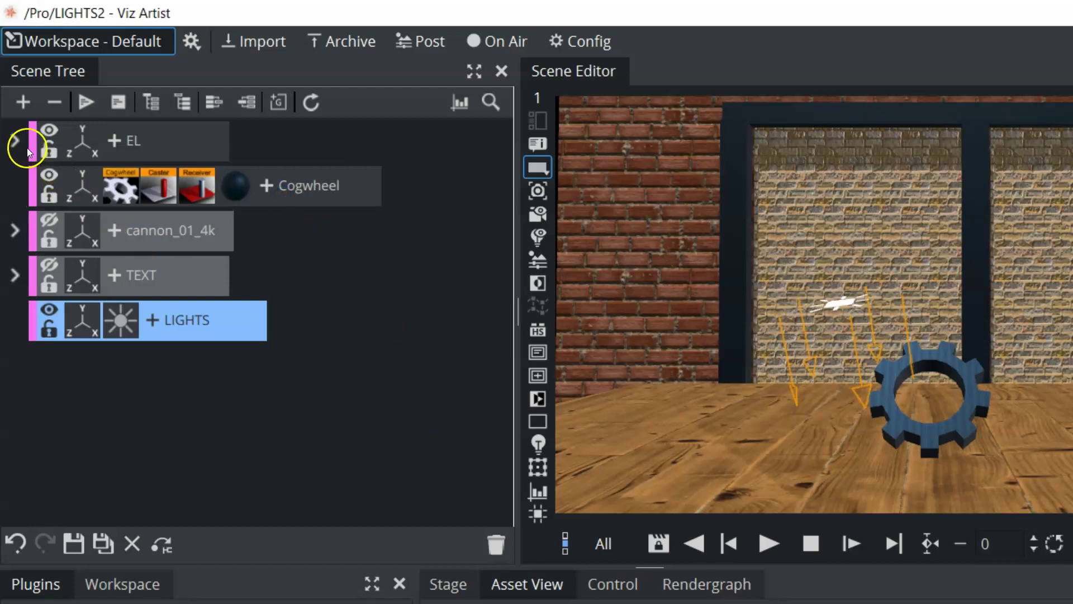
# Step: Expand the EL group and add the Shadow Receiver plugin to both floor containers
pyautogui.click(14, 140)
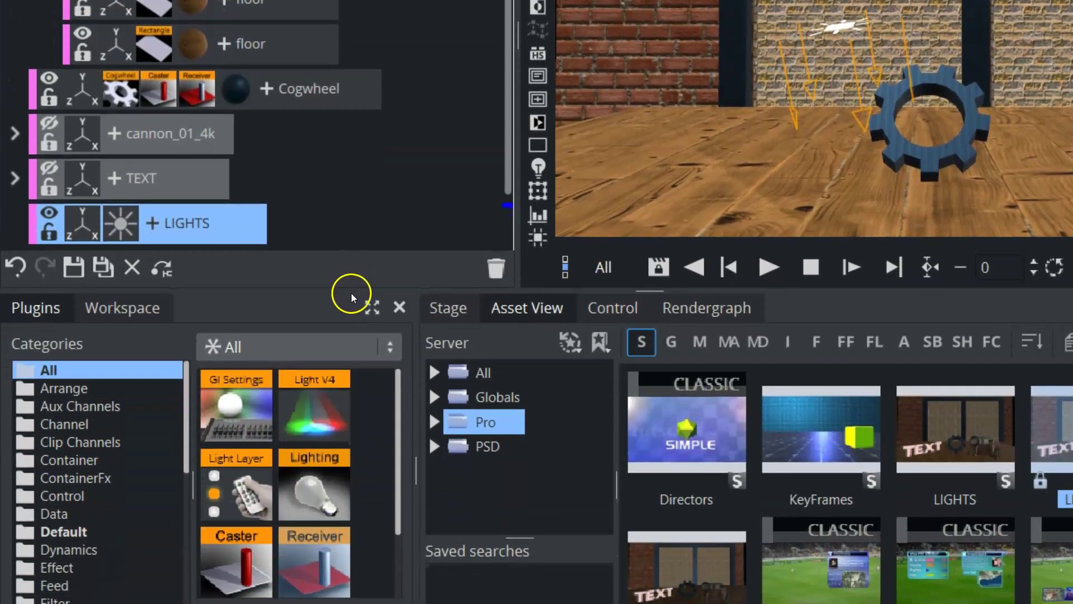
pyautogui.moveTo(325, 546); pyautogui.dragTo(272, 0)
pyautogui.moveTo(328, 326); pyautogui.dragTo(329, 329)
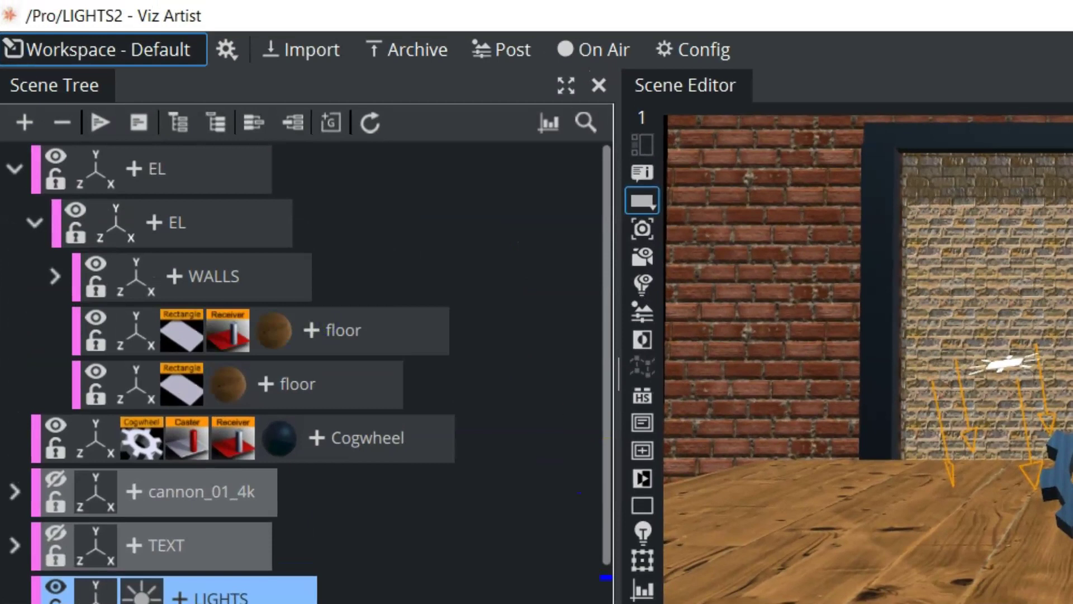
pyautogui.moveTo(380, 598); pyautogui.dragTo(321, 390)
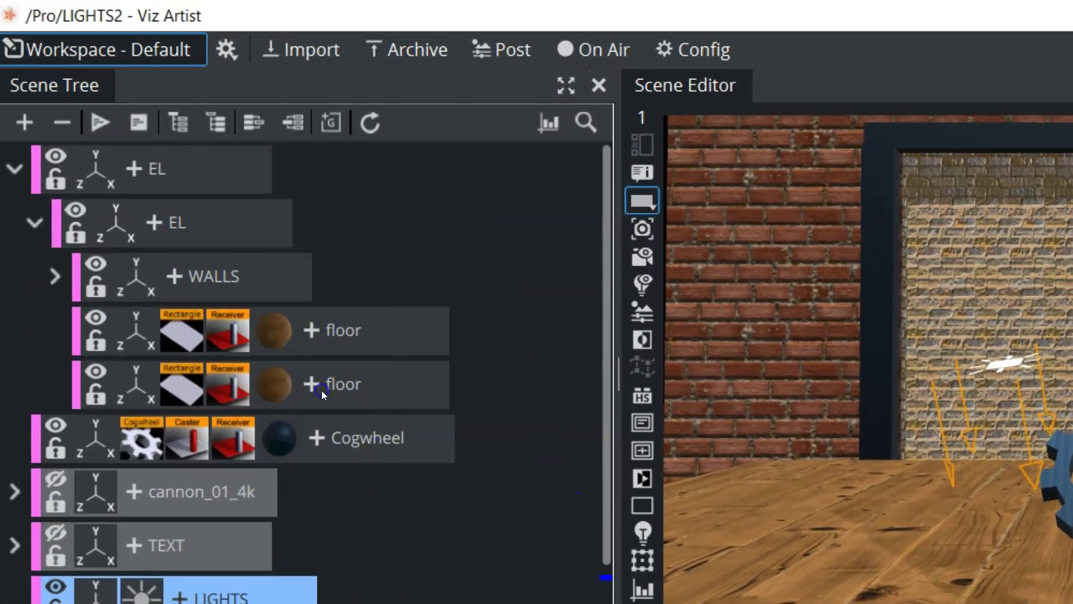
# Step: Set the X rotation of the LIGHTS container to -29.0 and reopen its light settings
pyautogui.click(230, 336)
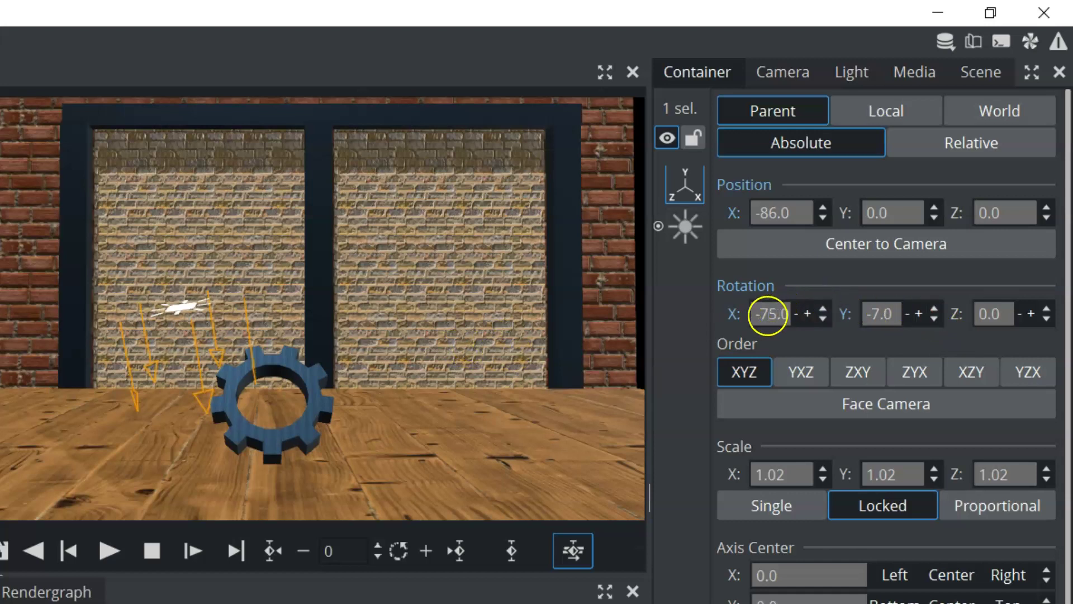
pyautogui.moveTo(768, 314); pyautogui.dragTo(818, 313)
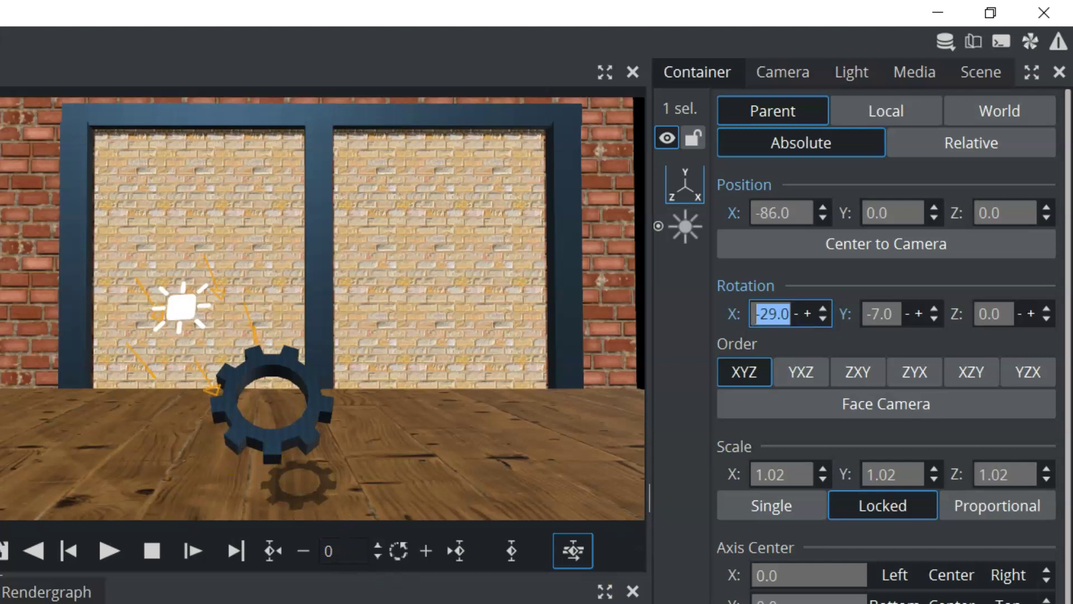
pyautogui.click(685, 226)
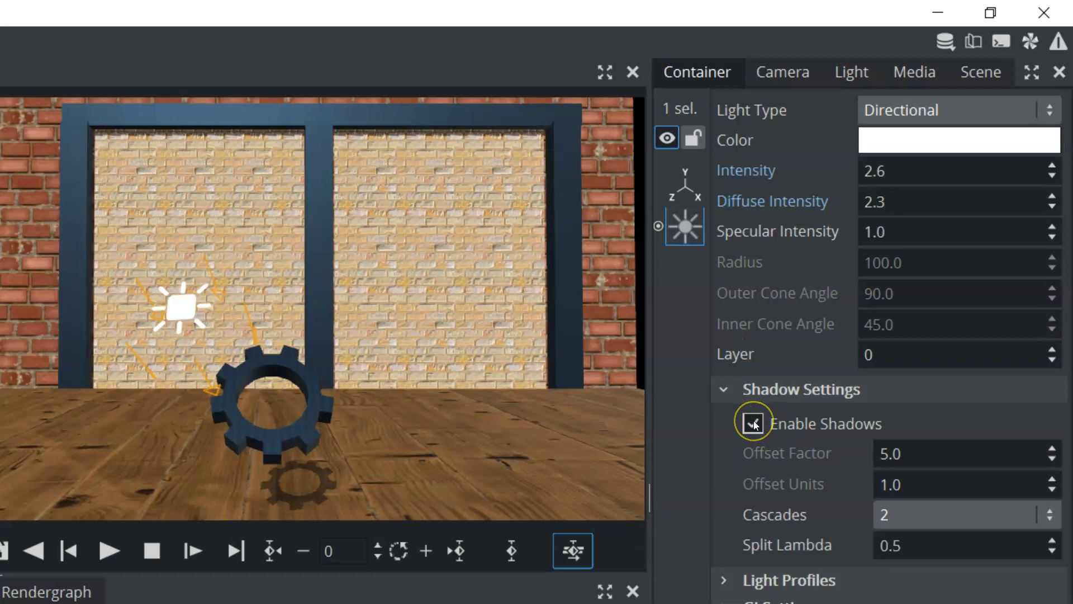
# Step: Set the scene's environment map intensity to 84.7 and expand the Shadow Mapping section of the render settings
pyautogui.click(983, 78)
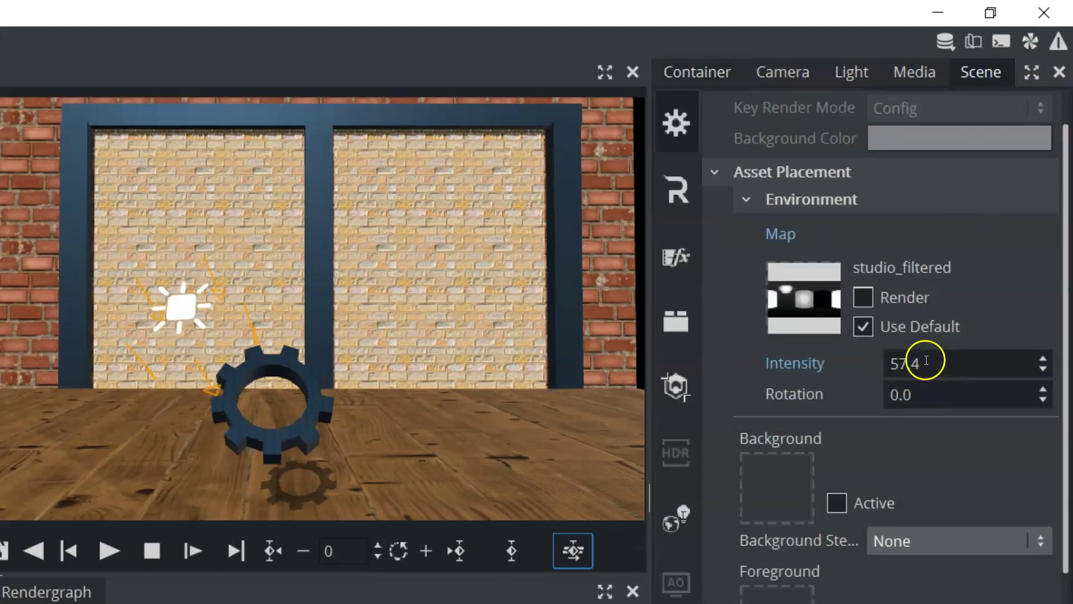
pyautogui.moveTo(926, 360); pyautogui.dragTo(235, 450)
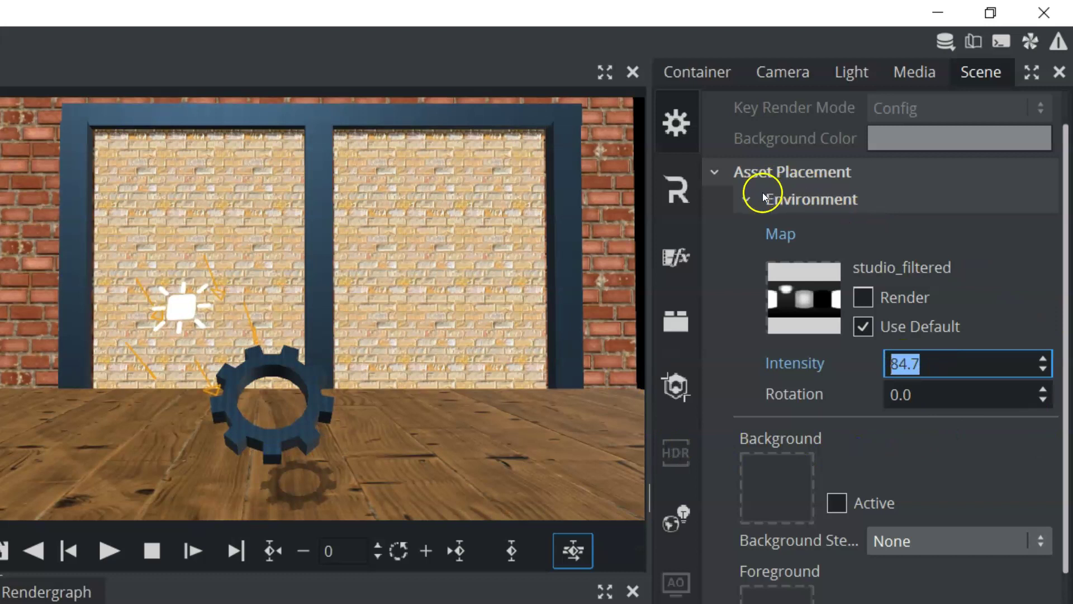
pyautogui.click(676, 194)
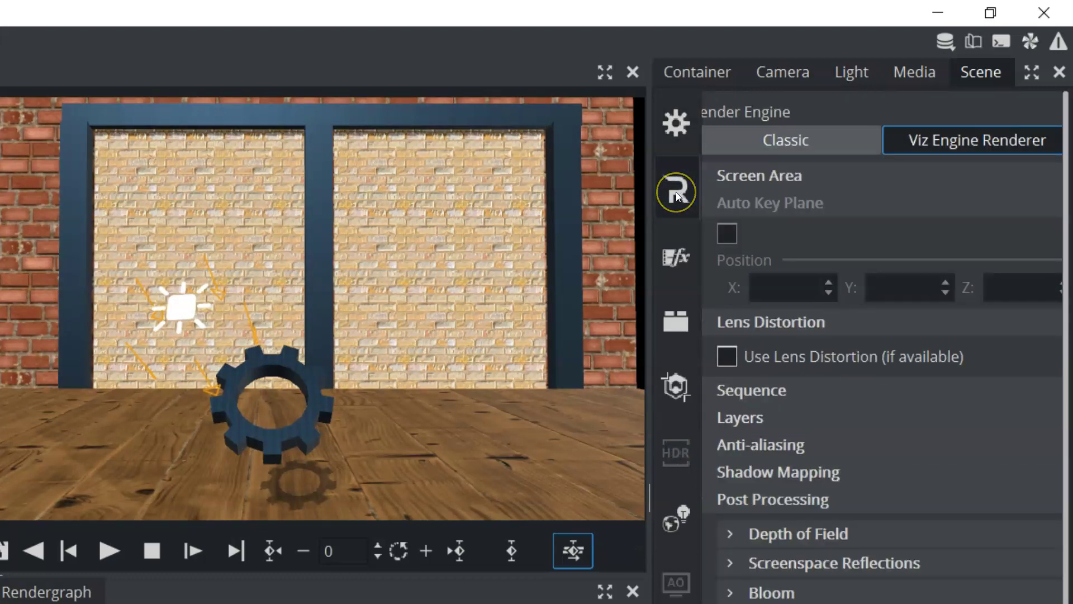
pyautogui.click(790, 471)
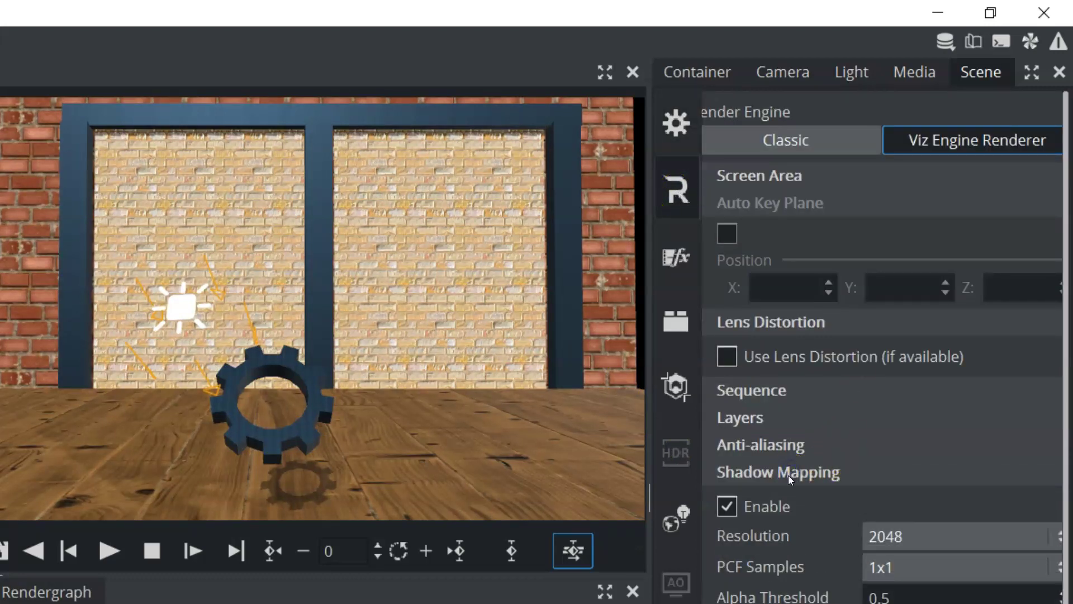
# Step: Switch shadow mapping off and on again in the scene's render settings to compare the cogwheel's shadow
pyautogui.click(726, 509)
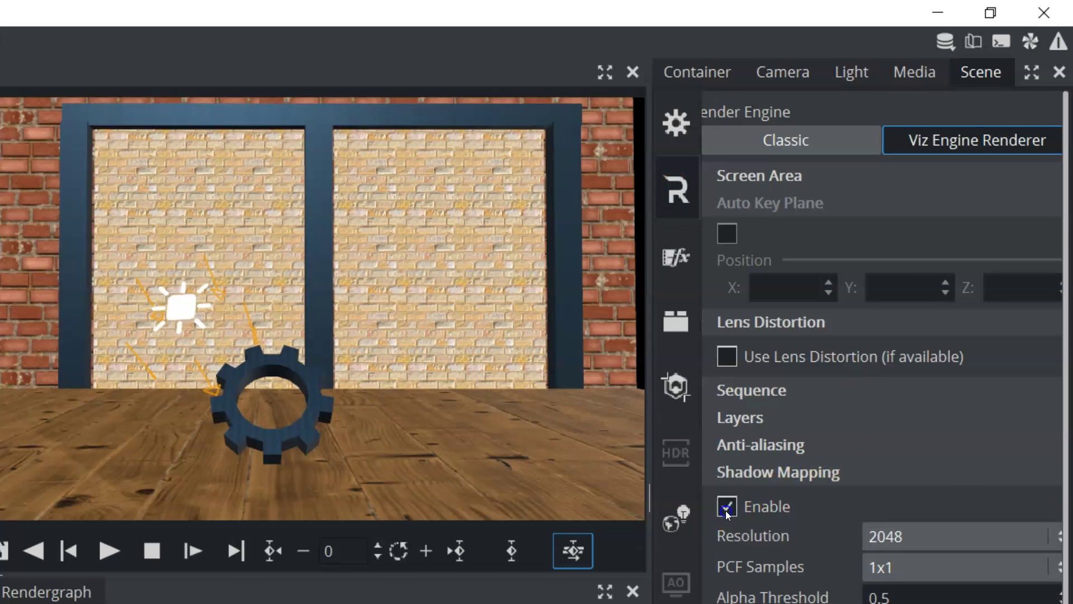
pyautogui.click(726, 511)
pyautogui.click(726, 510)
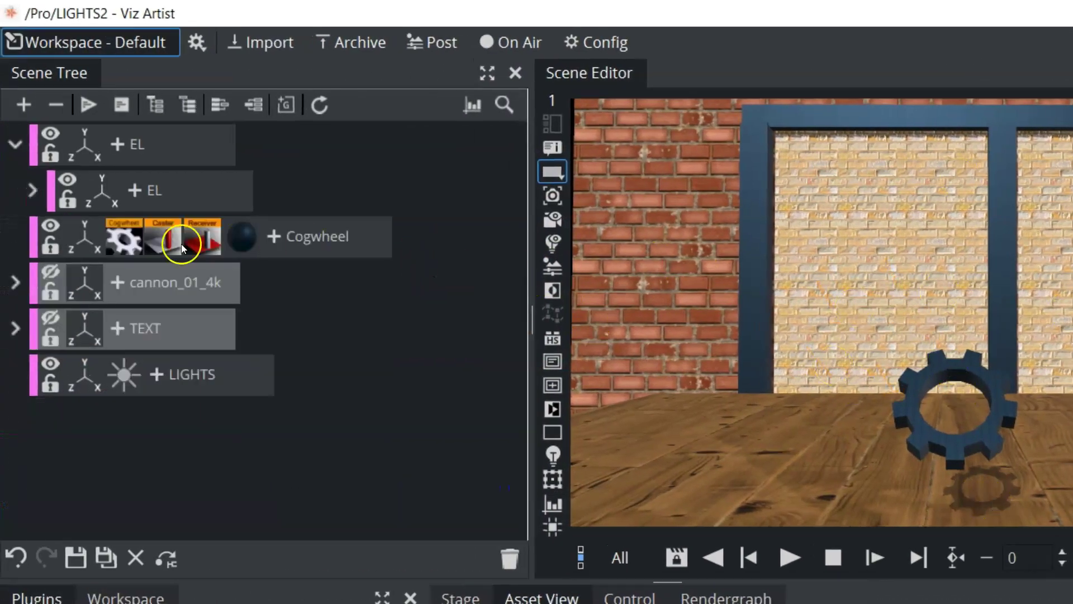
# Step: Expand the inner EL group and tilt the second floor container by changing its X rotation
pyautogui.click(31, 190)
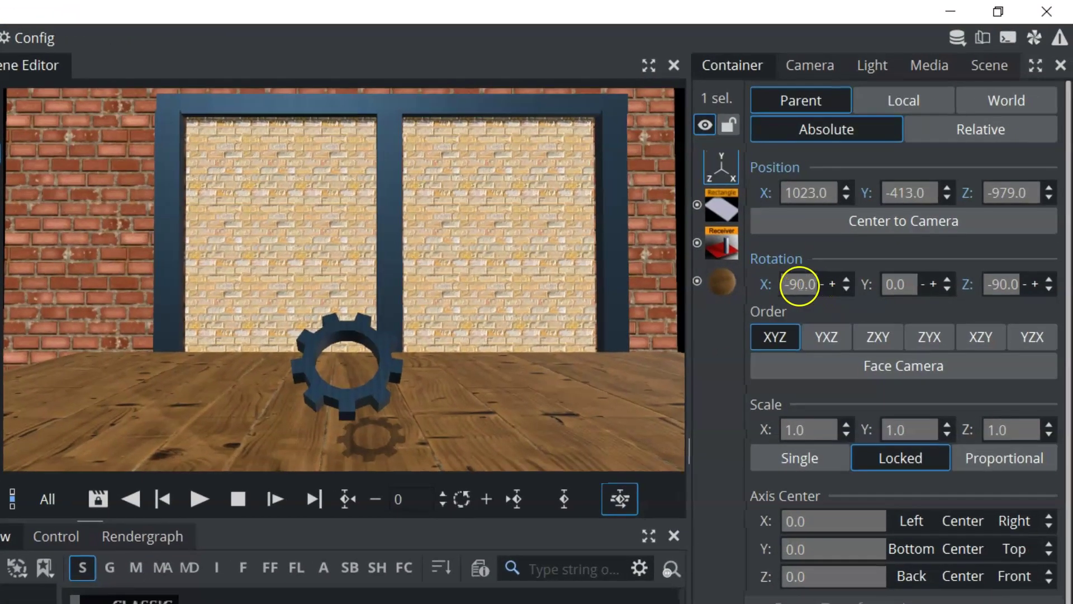
pyautogui.moveTo(799, 285); pyautogui.dragTo(775, 286)
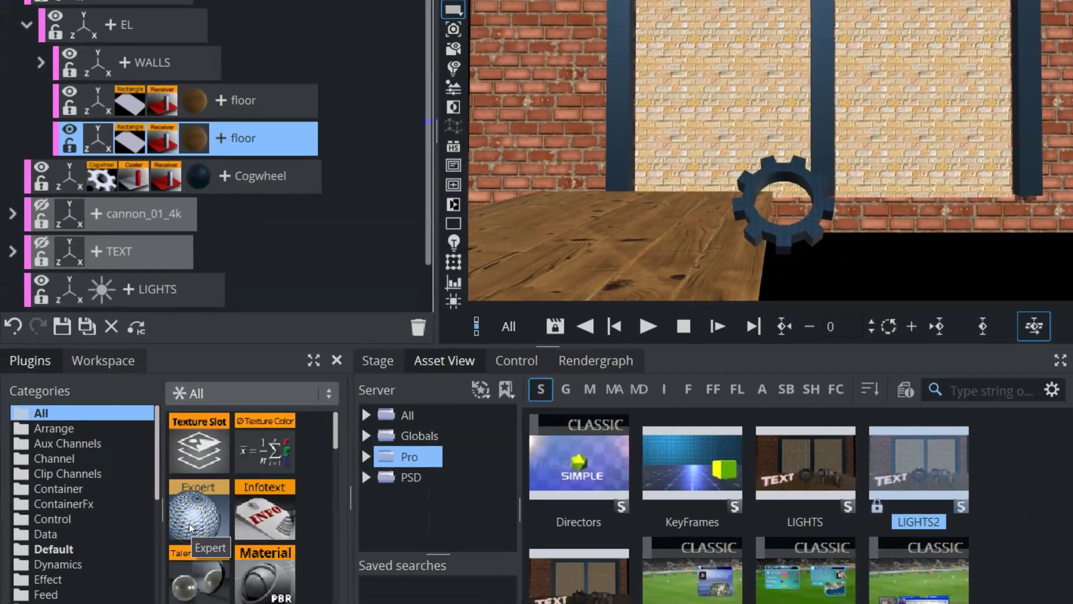
# Step: Add the Expert plugin to the second floor container and adjust its Back Face and Two-sided Lighting options
pyautogui.moveTo(190, 527); pyautogui.dragTo(137, 141)
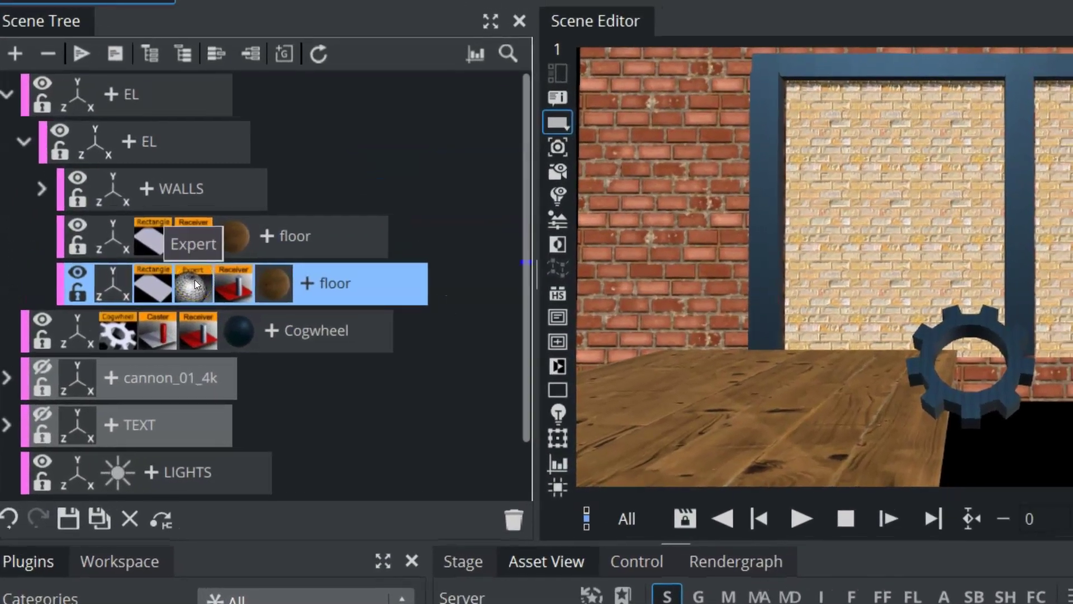
pyautogui.click(204, 282)
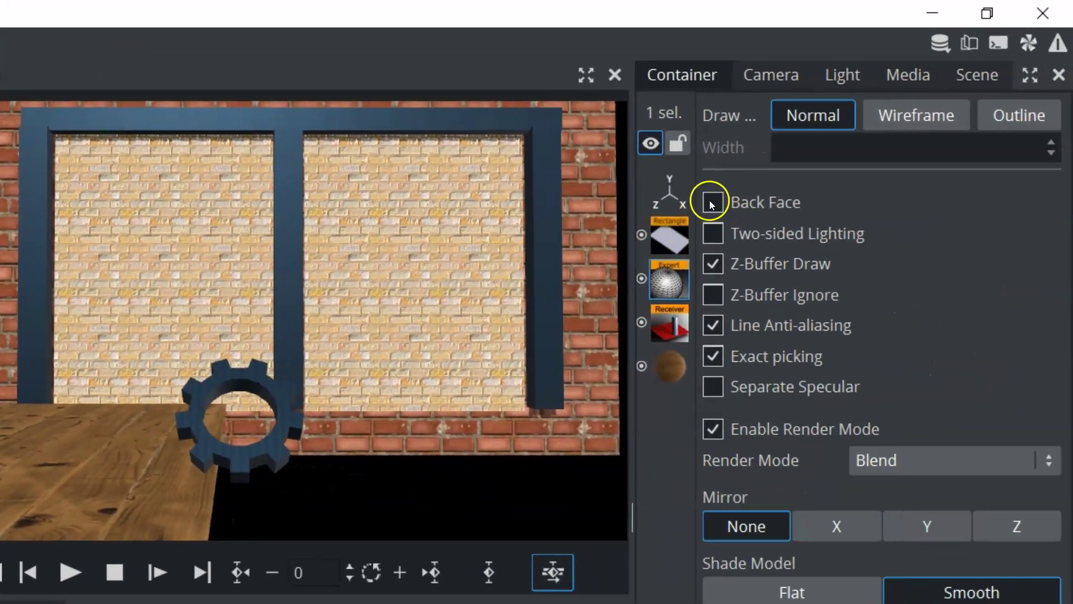
pyautogui.click(712, 204)
pyautogui.click(712, 233)
# Step: Fine-tune the second floor container's X rotation, trying values such as -88.0 and -89.0, to level the floor
pyautogui.click(669, 193)
pyautogui.moveTo(773, 324)
pyautogui.mouseDown()
pyautogui.moveTo(750, 324)
pyautogui.moveTo(789, 322)
pyautogui.mouseUp()
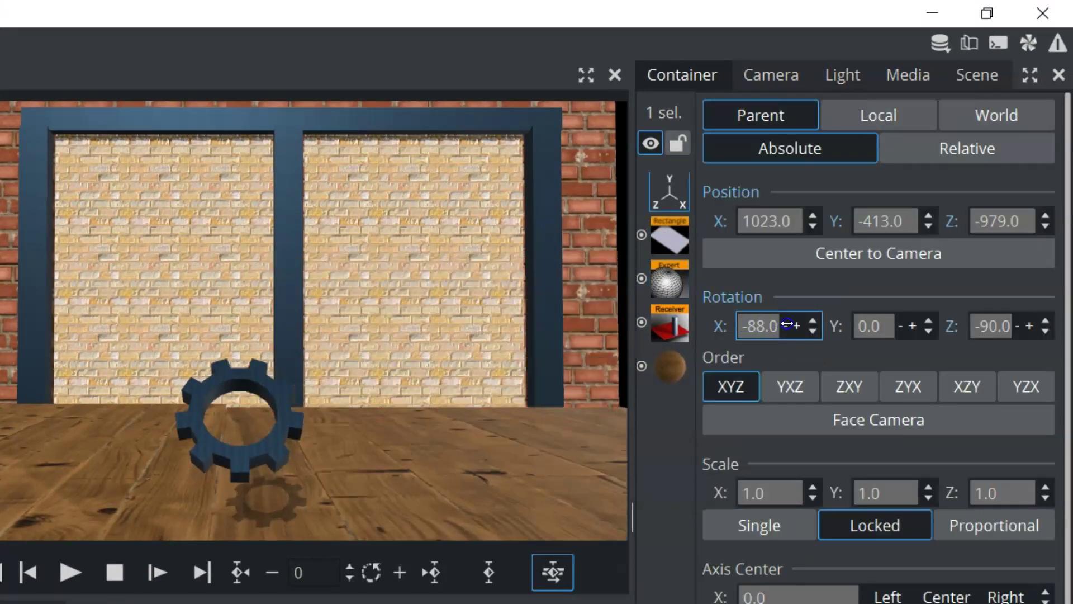
pyautogui.moveTo(778, 323); pyautogui.dragTo(788, 361)
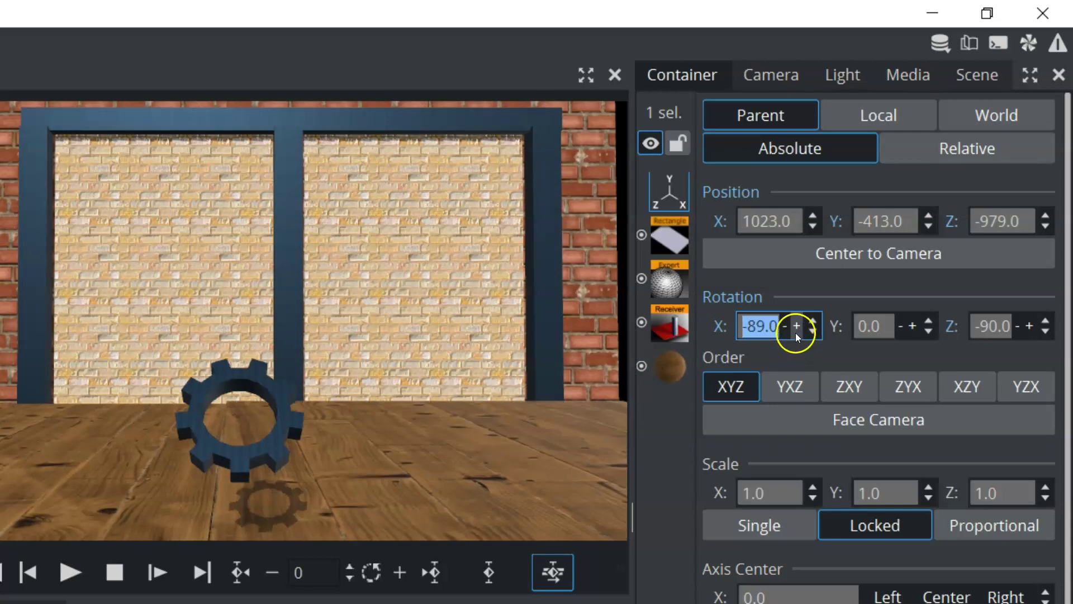
pyautogui.click(814, 318)
pyautogui.click(812, 331)
pyautogui.click(812, 331)
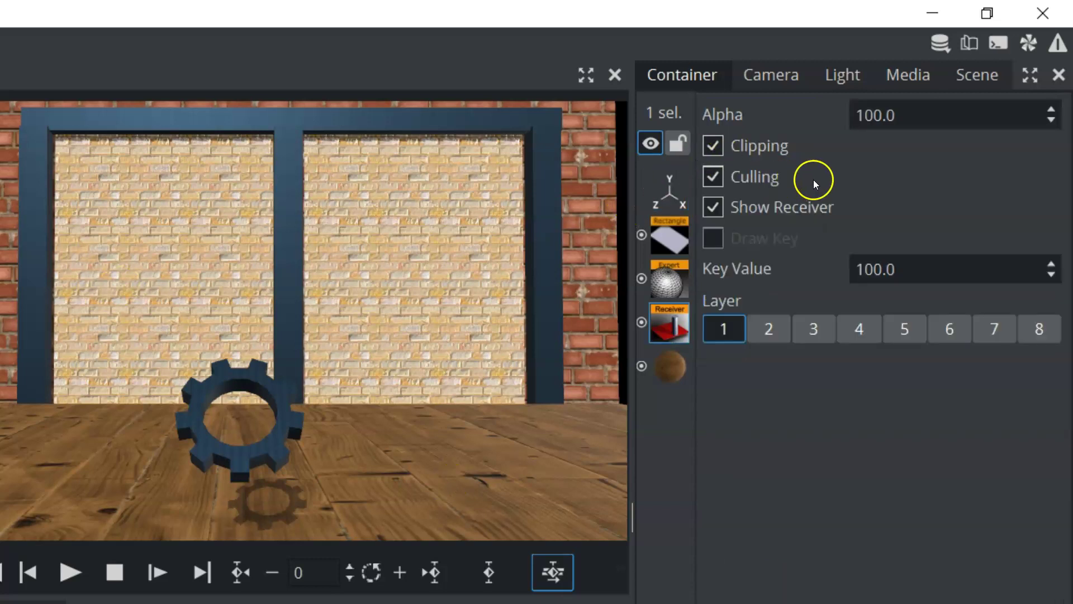
# Step: Try other alpha and layer settings in the floor's Shadow Receiver, ending with alpha 100.0 and layer 1
pyautogui.moveTo(878, 123); pyautogui.dragTo(1038, 120)
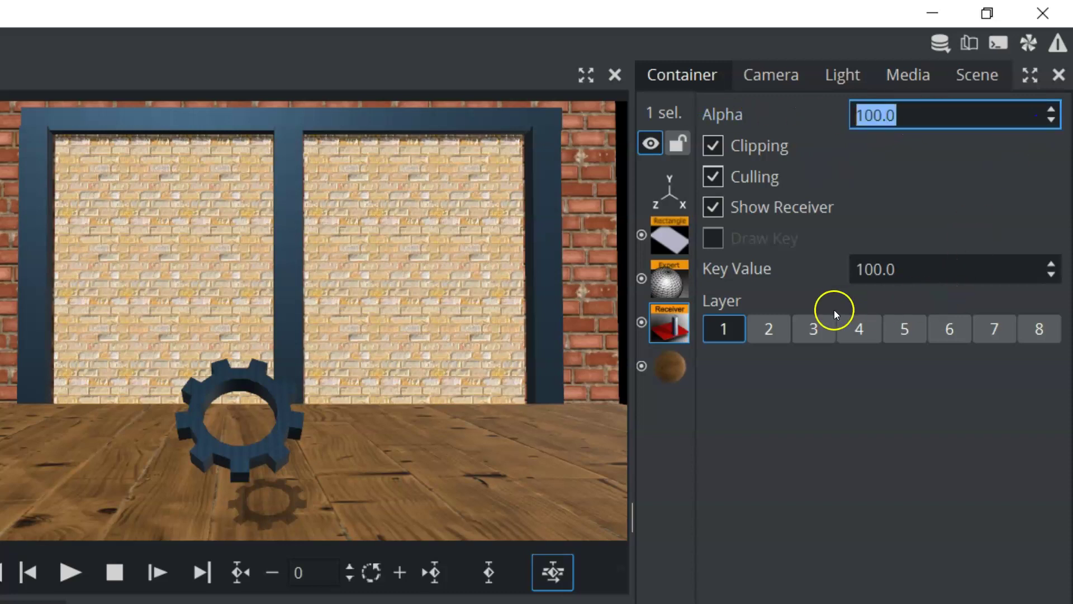
pyautogui.click(777, 327)
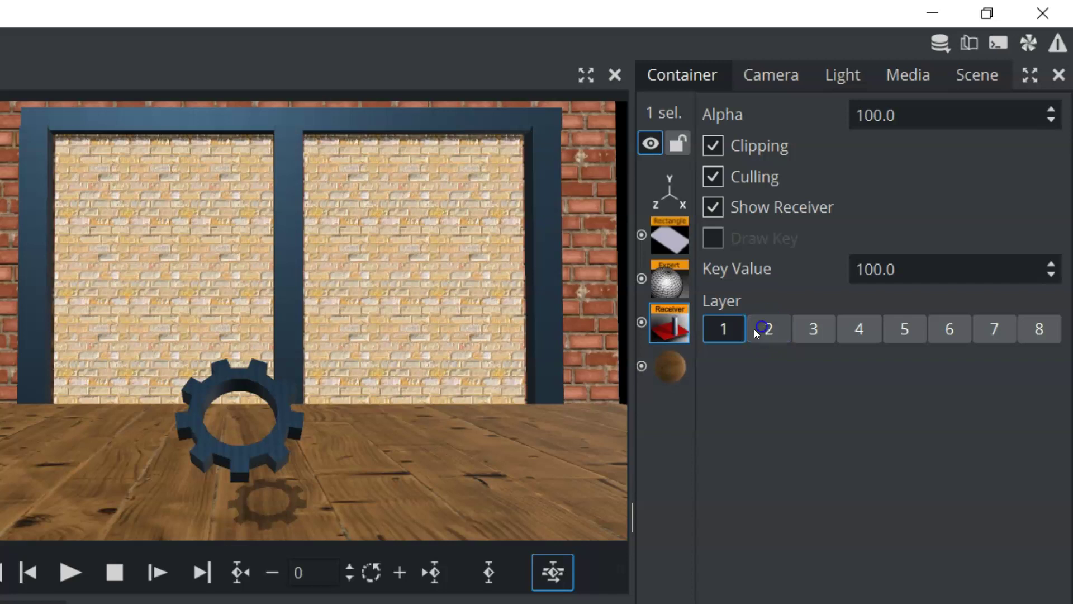
pyautogui.click(740, 333)
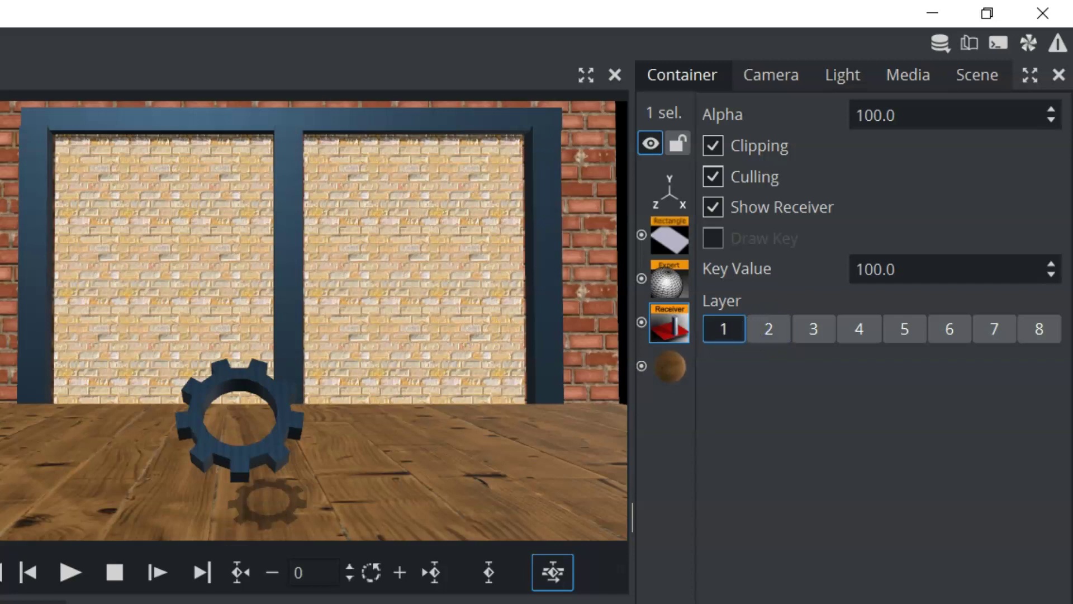